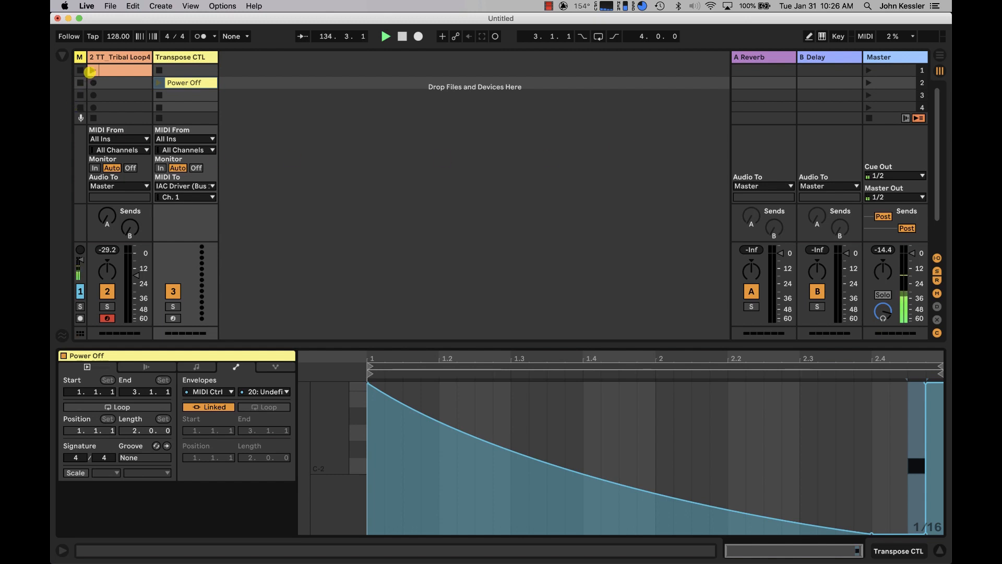
# Play the tribal loop clip and launch the Power Off clip to listen to the finished effect.
pyautogui.click(91, 70)
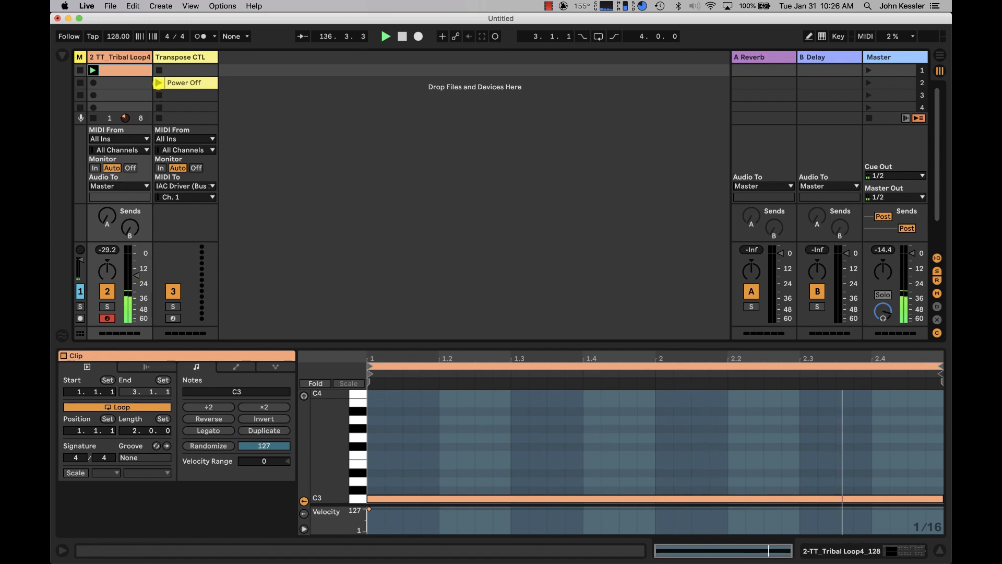
pyautogui.click(159, 83)
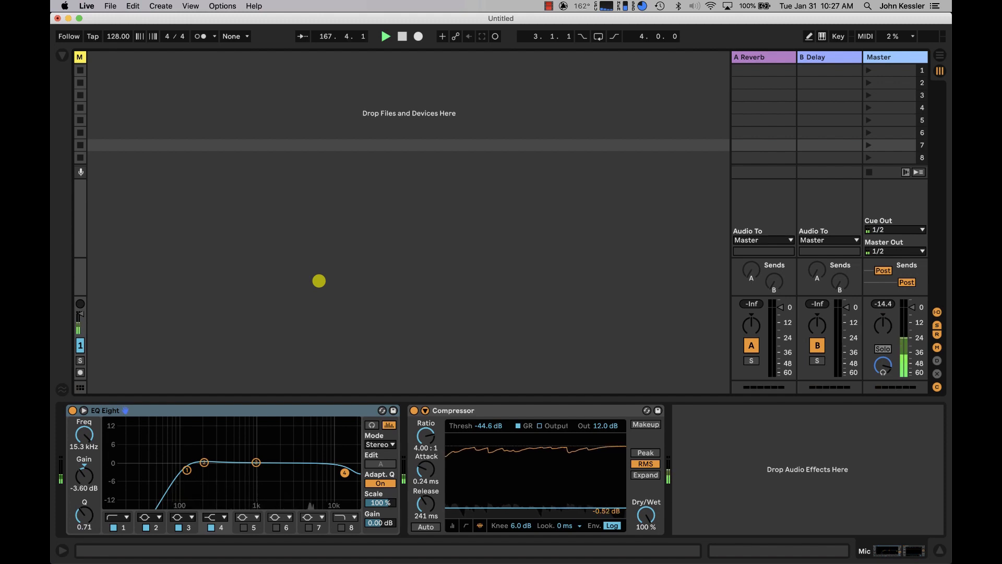
# Insert a new MIDI track, expand it to full width, and load the Sampler instrument onto it.
pyautogui.press('super+shift+t')
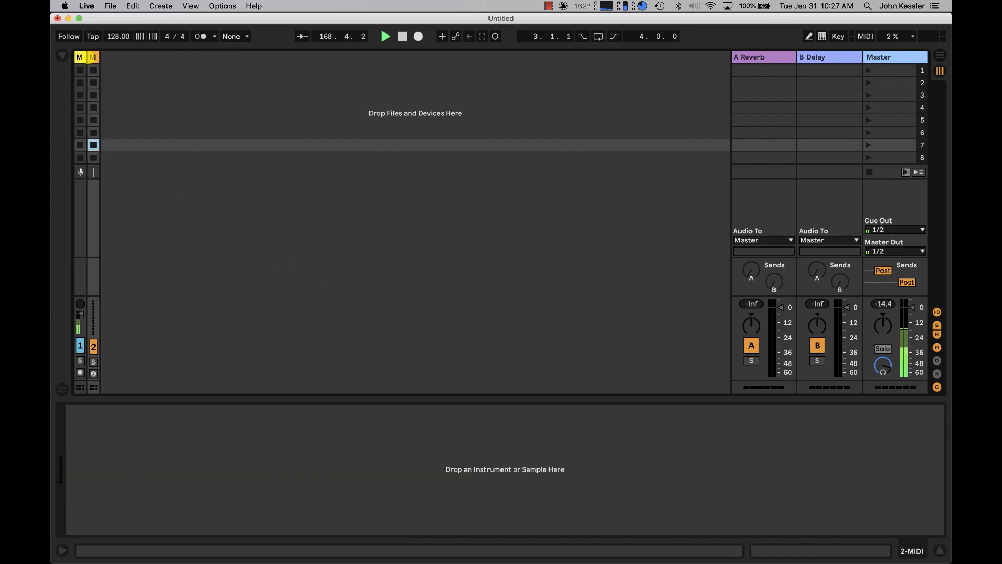
pyautogui.click(96, 54)
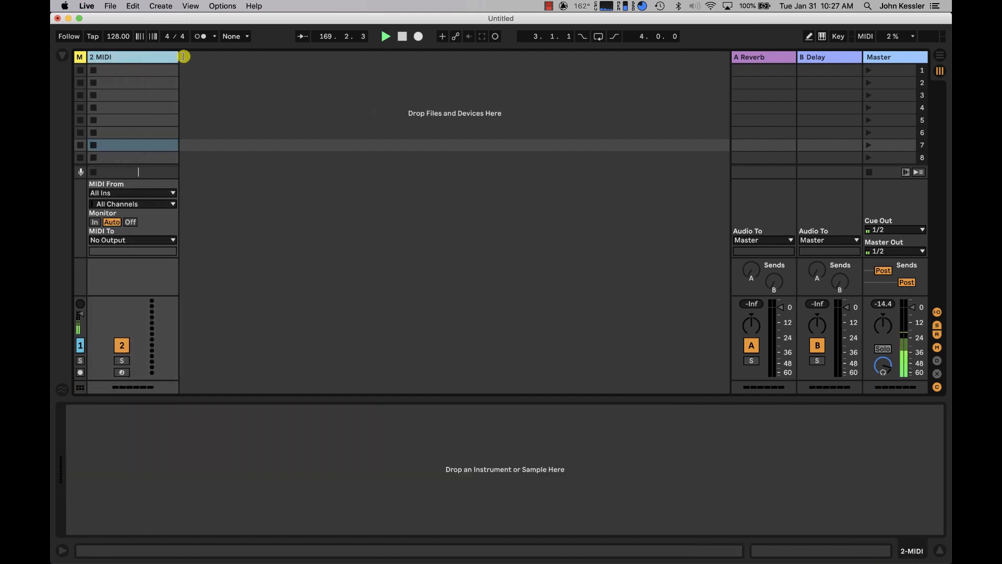
pyautogui.click(63, 50)
pyautogui.click(101, 146)
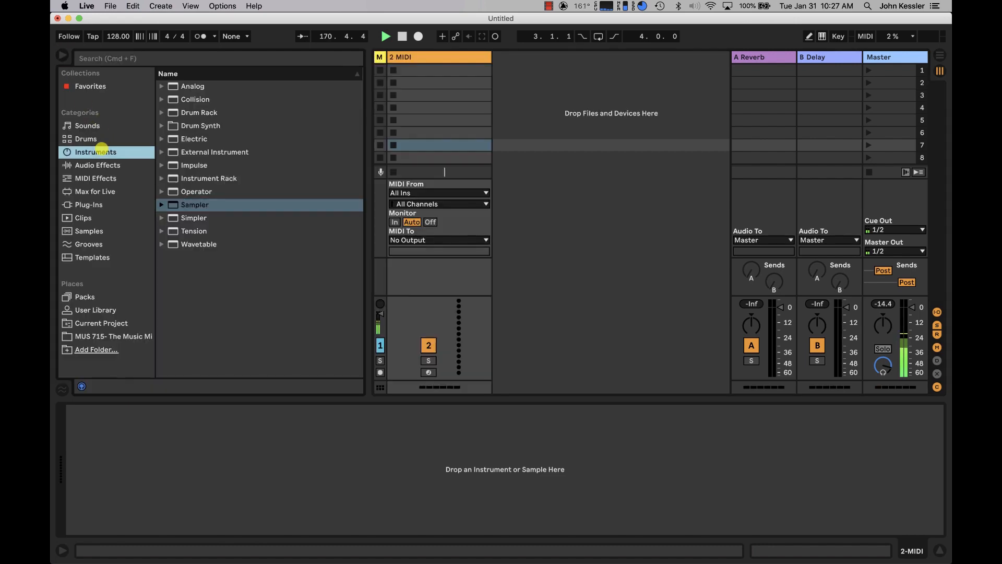
pyautogui.moveTo(184, 204); pyautogui.dragTo(418, 58)
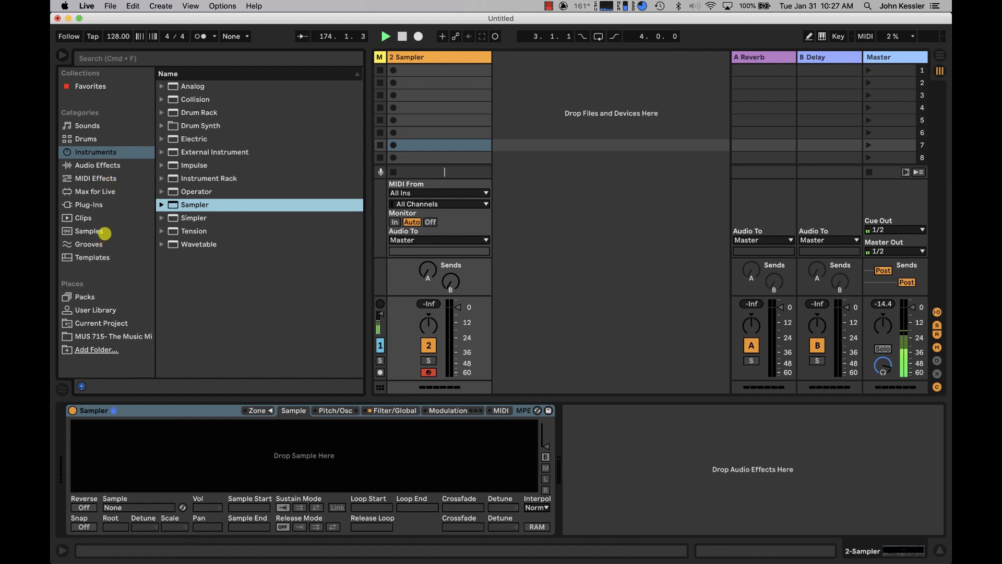
# Find TT_Tribal Loop4_128.aif by searching the samples for "tribal", load it into Sampler, and lower the track volume.
pyautogui.click(105, 231)
pyautogui.click(168, 58)
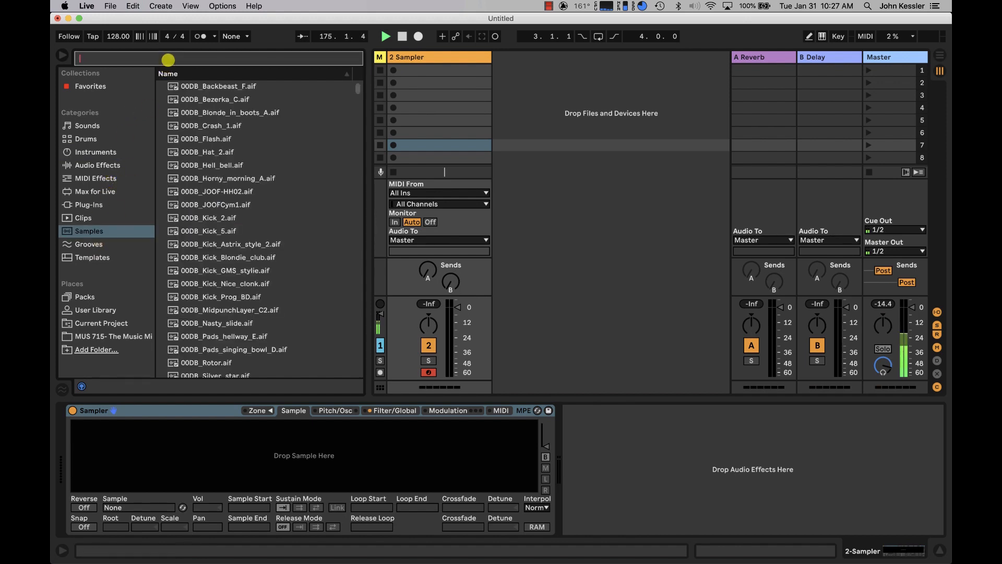
pyautogui.write('tibral')
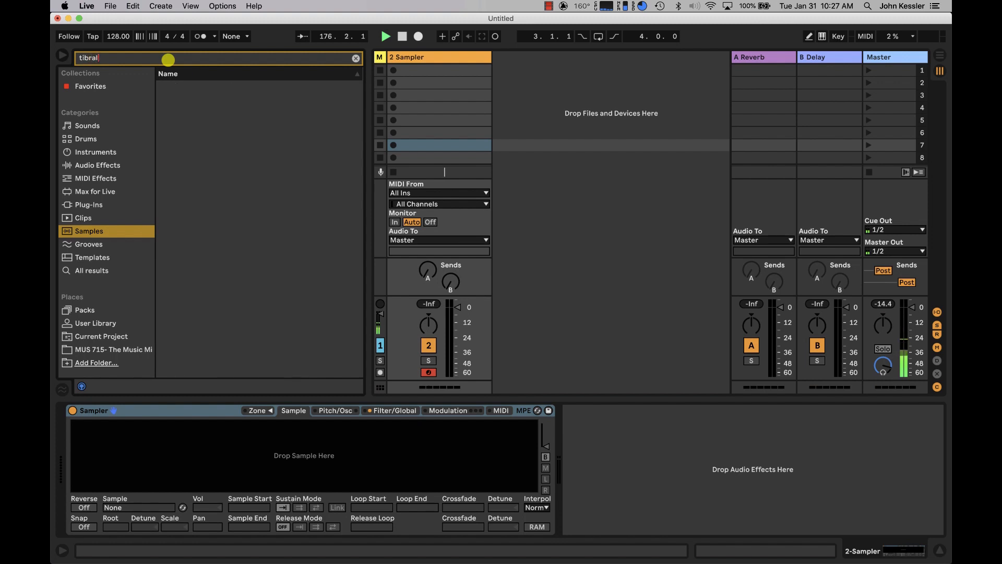
pyautogui.press('BackSpace')
pyautogui.press('BackSpace')
pyautogui.write('r')
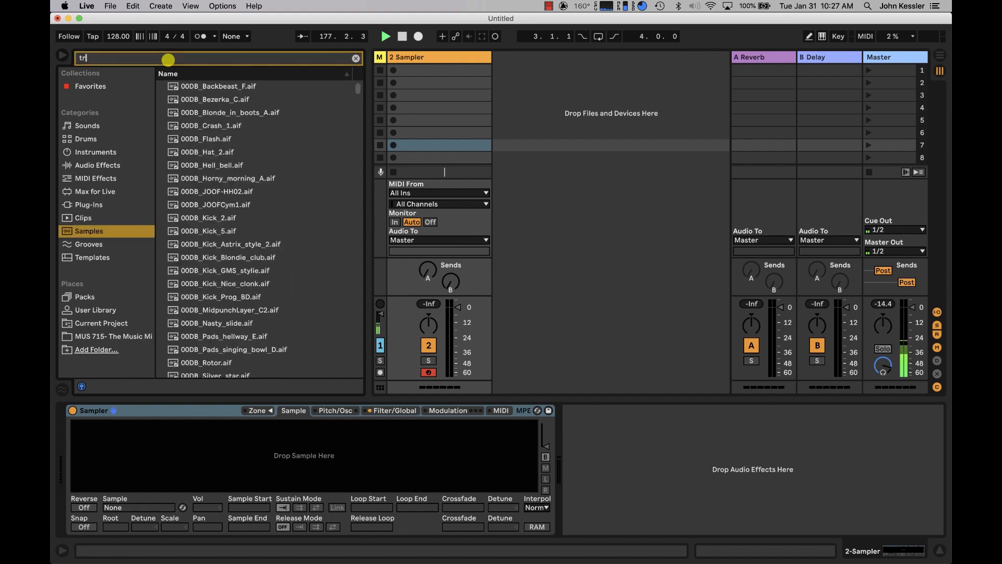
pyautogui.write('ibal')
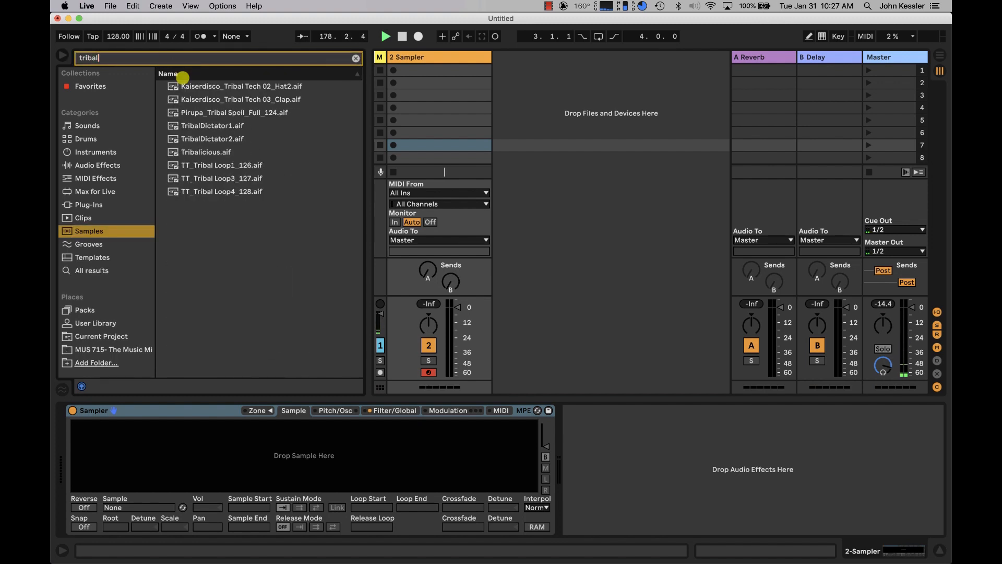
pyautogui.moveTo(244, 192); pyautogui.dragTo(235, 463)
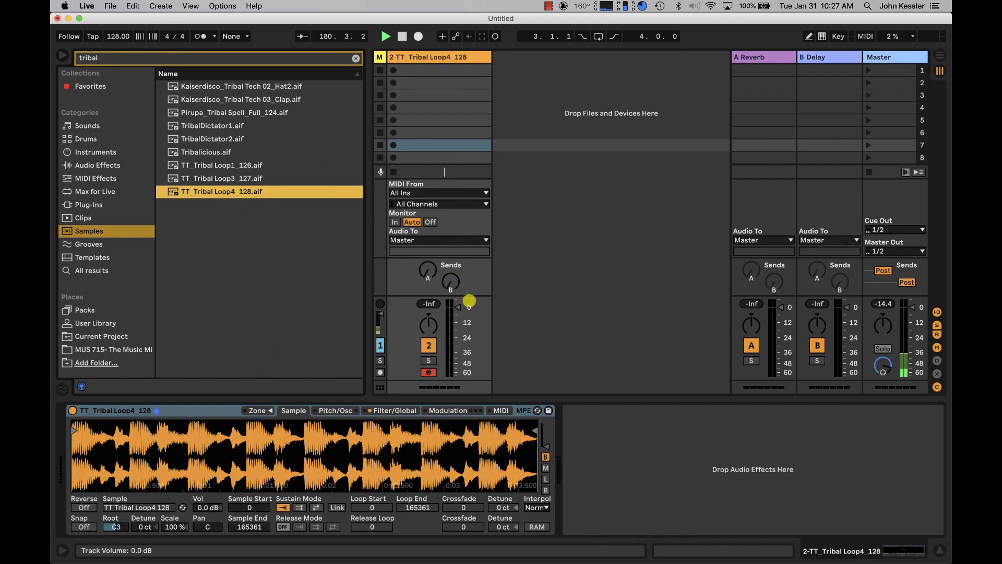
pyautogui.moveTo(457, 307); pyautogui.dragTo(457, 326)
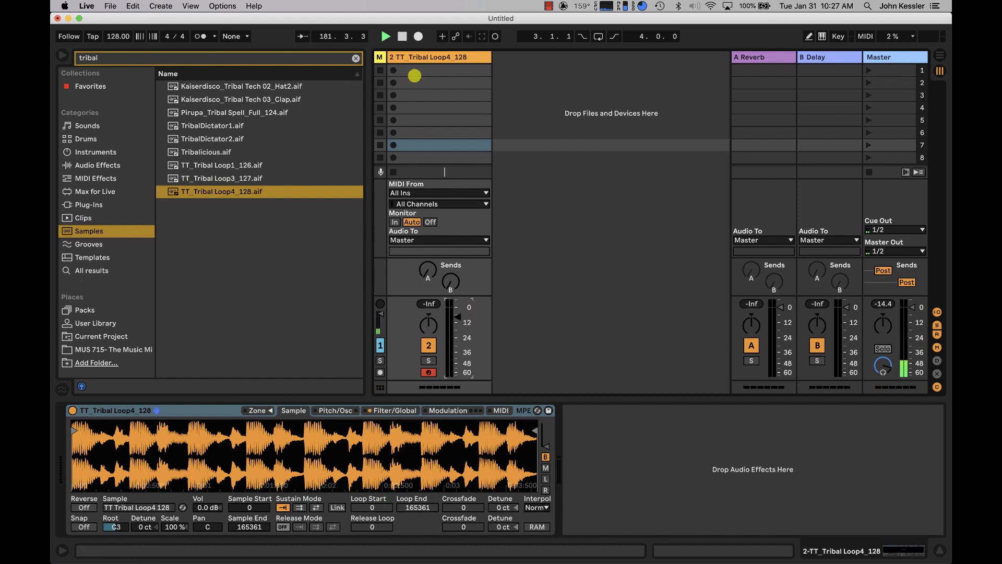
# Hide the browser and create a MIDI clip in the track's first slot with a C3 note at its start.
pyautogui.click(62, 55)
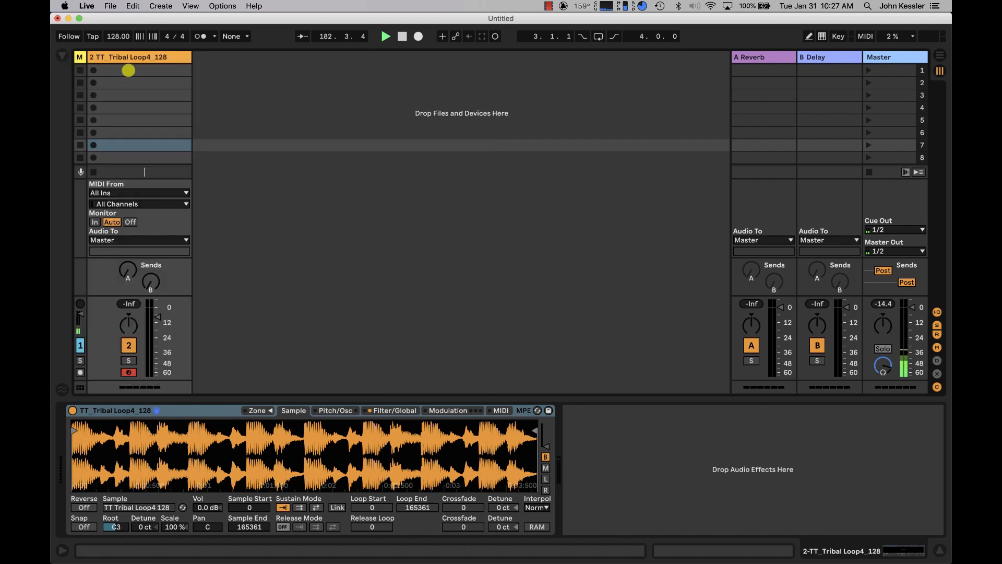
pyautogui.doubleClick(132, 73)
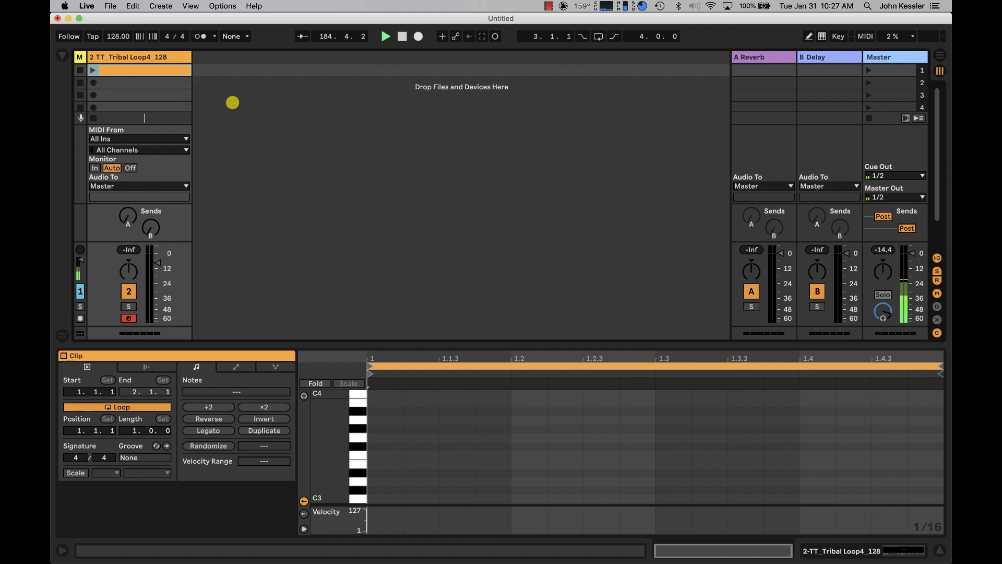
pyautogui.click(373, 475)
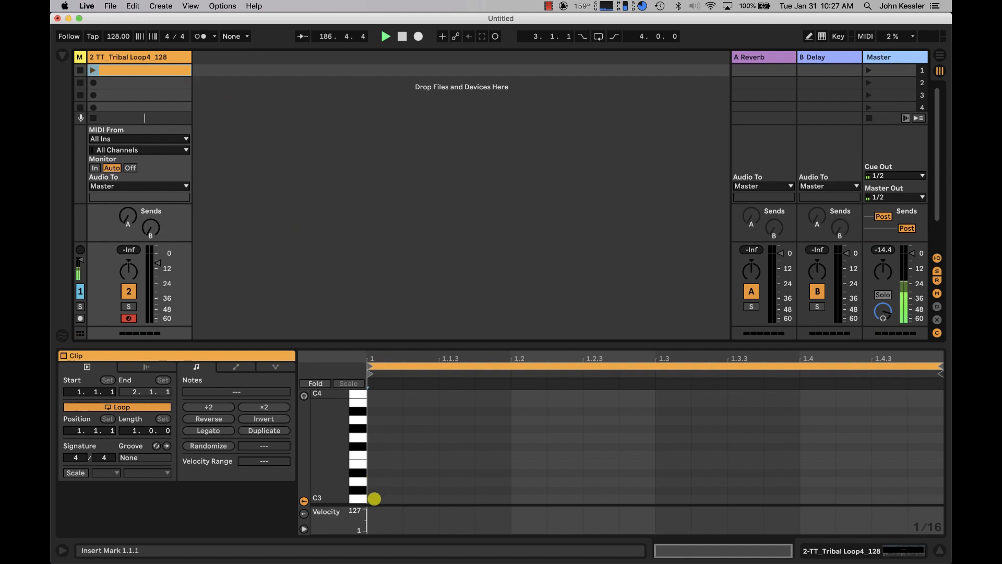
pyautogui.doubleClick(374, 499)
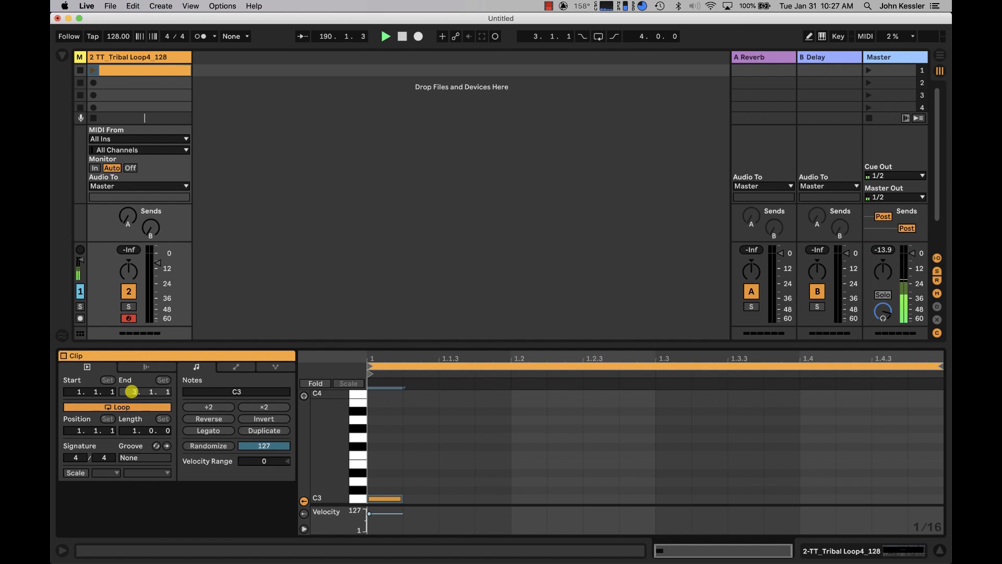
# Set the clip's loop length to two bars and extend the C3 note across the whole clip.
pyautogui.click(134, 430)
pyautogui.press('Up')
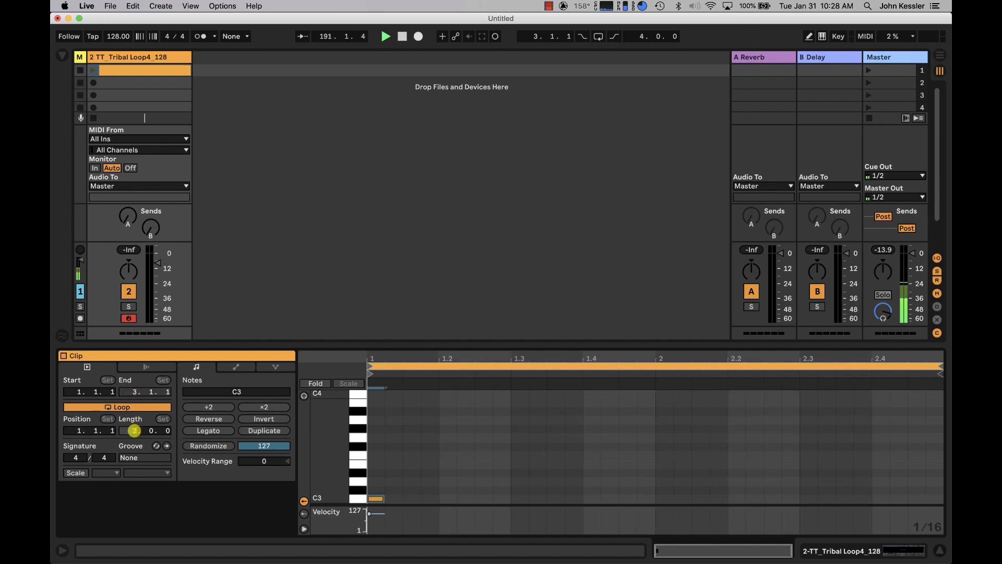
pyautogui.moveTo(383, 497); pyautogui.dragTo(937, 436)
# Launch the tribal loop clip and lower its track volume further while it plays.
pyautogui.click(94, 70)
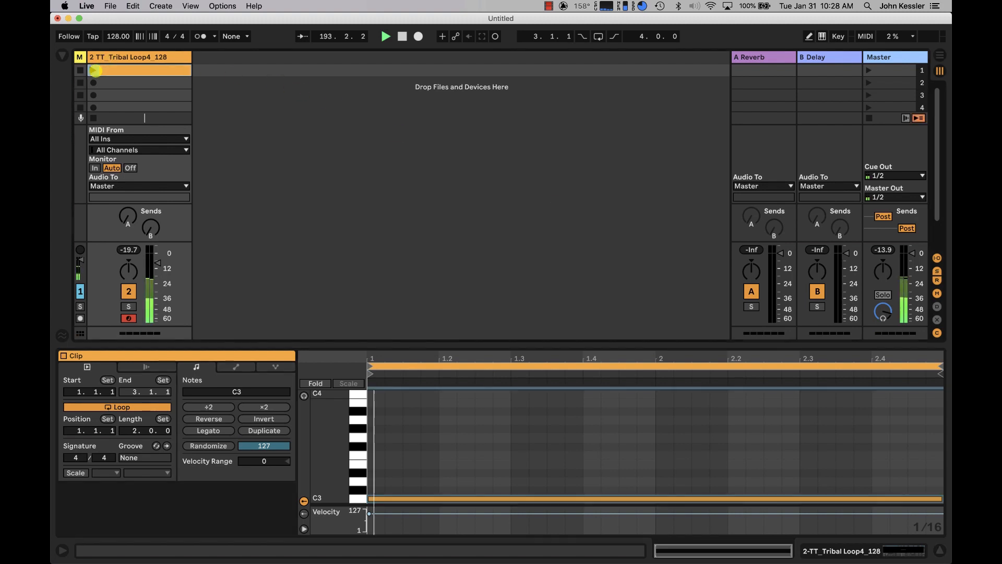
pyautogui.moveTo(157, 262); pyautogui.dragTo(157, 274)
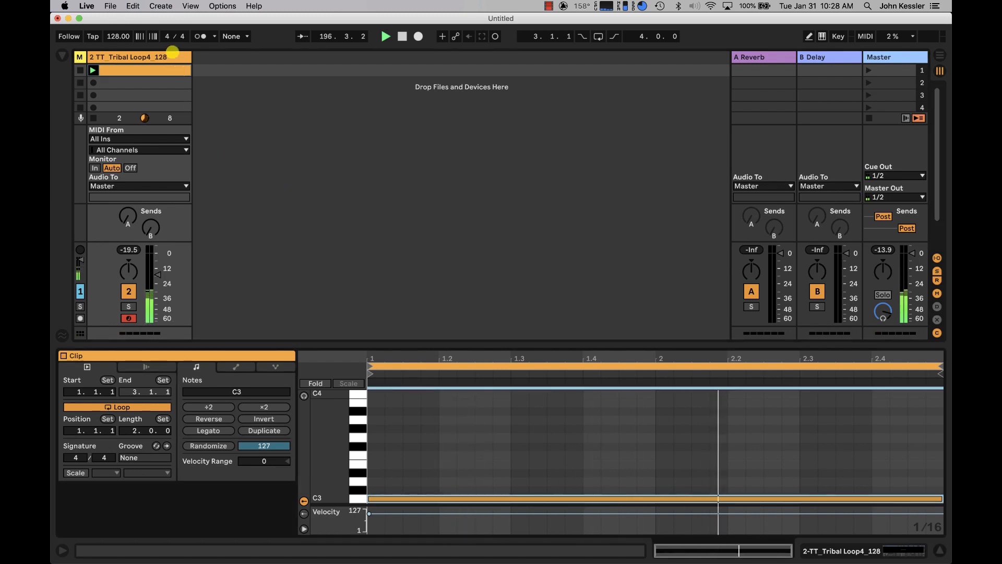
# Turn off Sampler's filter and set the instrument's volume to 0 dB.
pyautogui.click(172, 54)
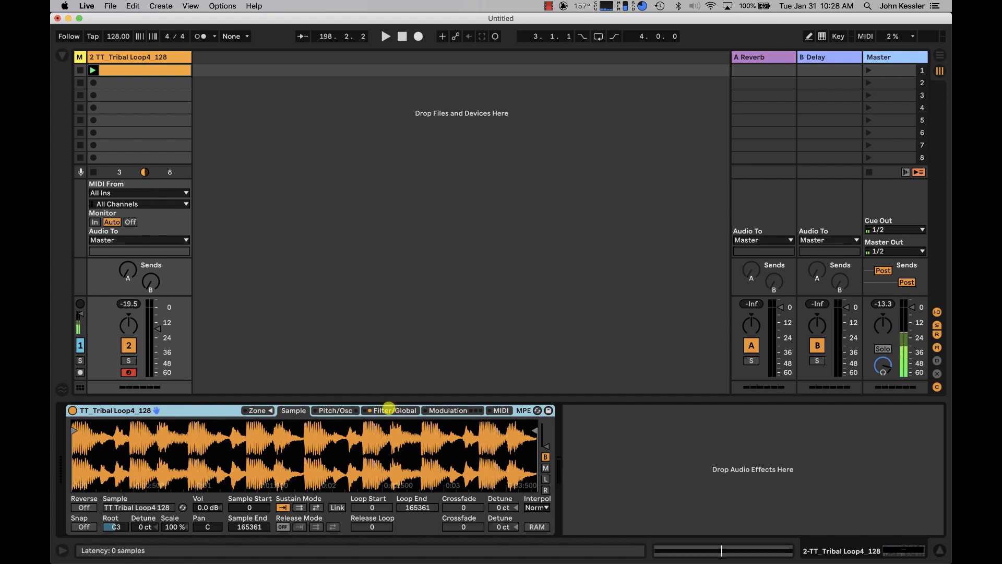
pyautogui.click(389, 409)
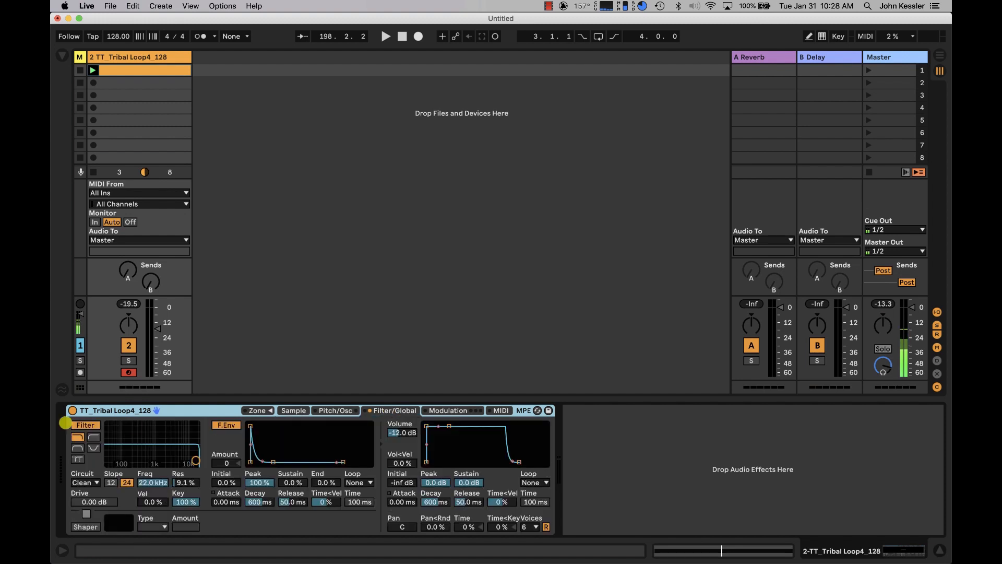
pyautogui.click(78, 423)
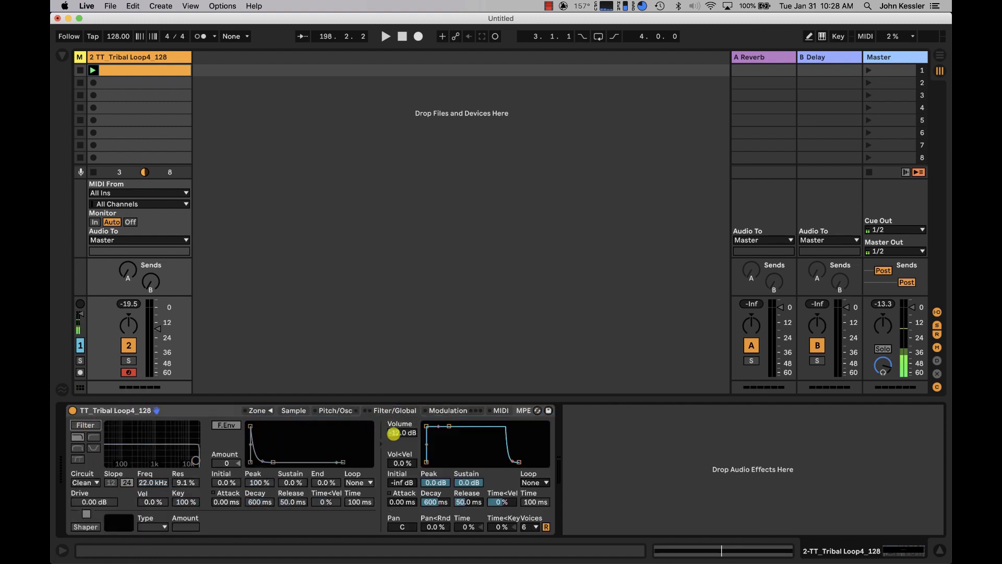
pyautogui.click(401, 433)
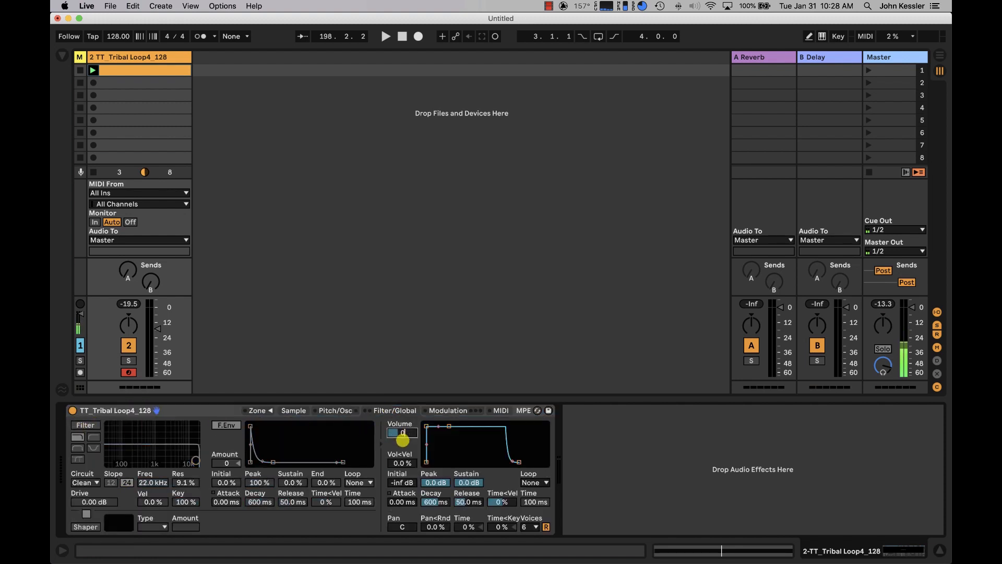
pyautogui.write('0')
# Set the volume envelope's initial level to 0 dB and its release to 200 ms.
pyautogui.click(402, 481)
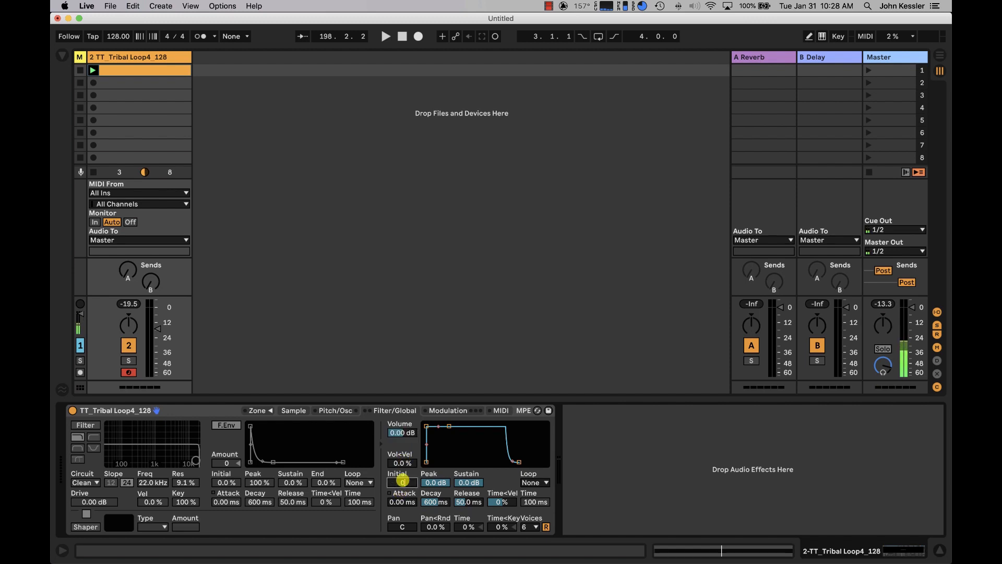
pyautogui.write('0')
pyautogui.press('Return')
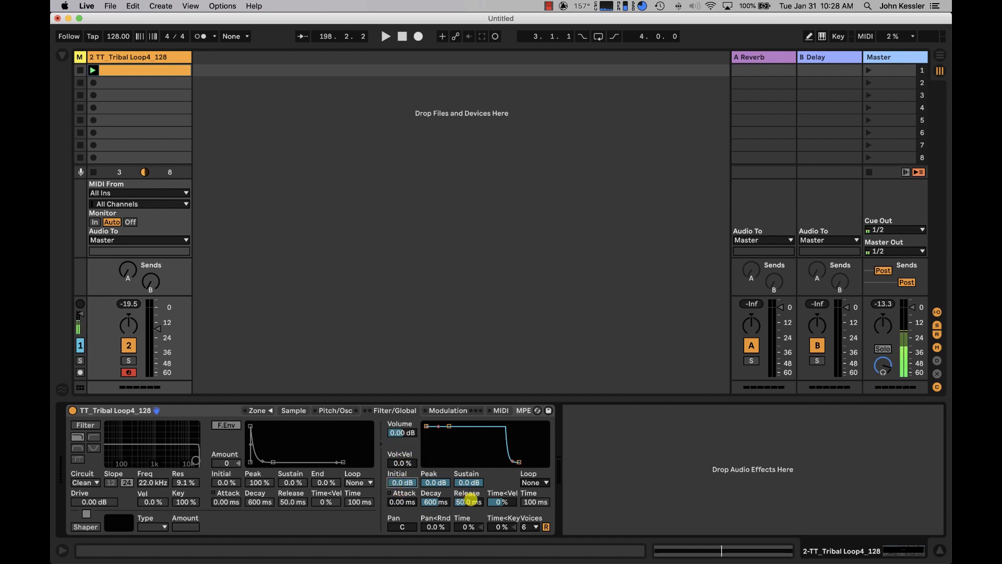
pyautogui.click(463, 503)
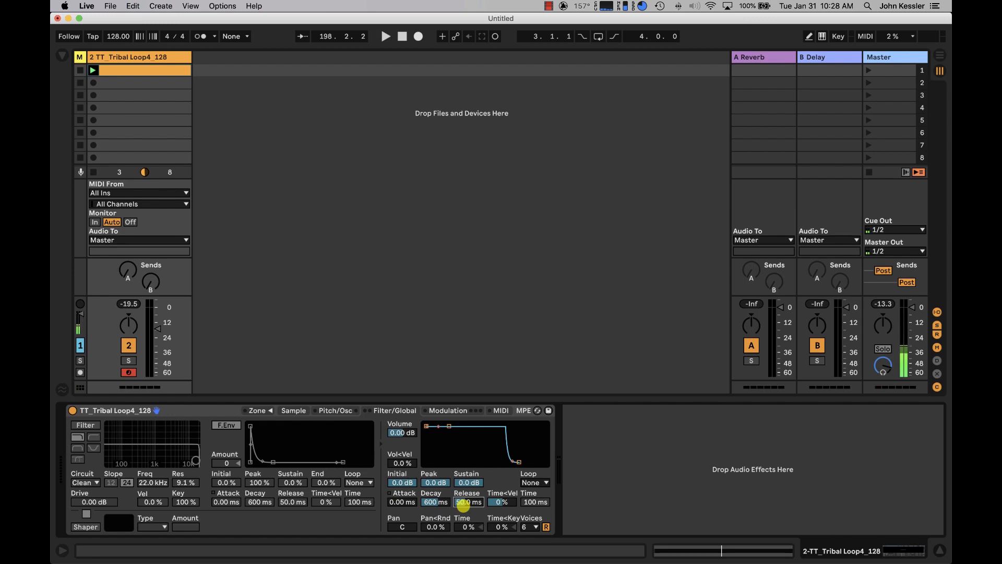
pyautogui.write('200')
pyautogui.press('Return')
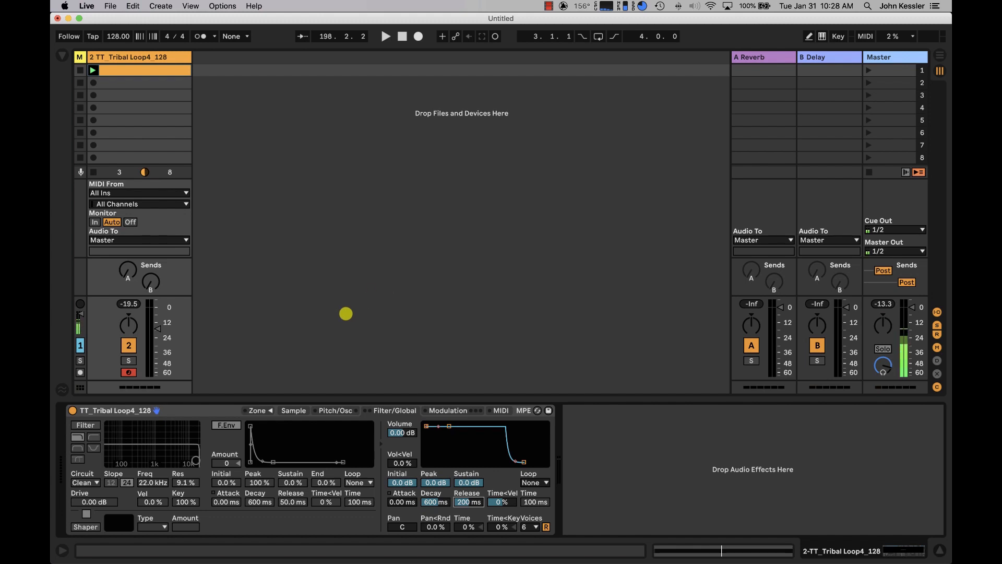
# Check the clip's note against Sampler's root key and set the sample's root key to D3.
pyautogui.click(290, 410)
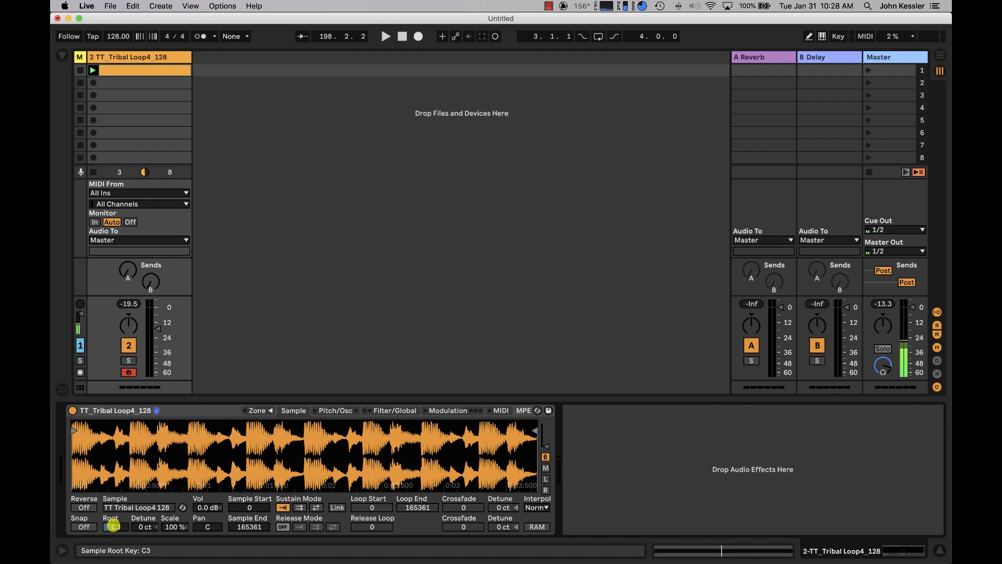
pyautogui.click(159, 70)
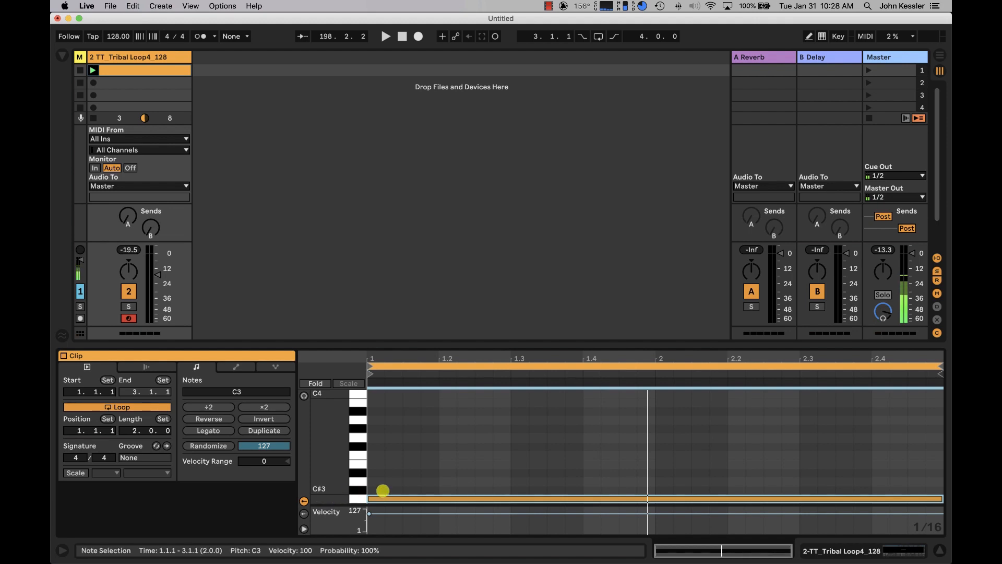
pyautogui.click(125, 69)
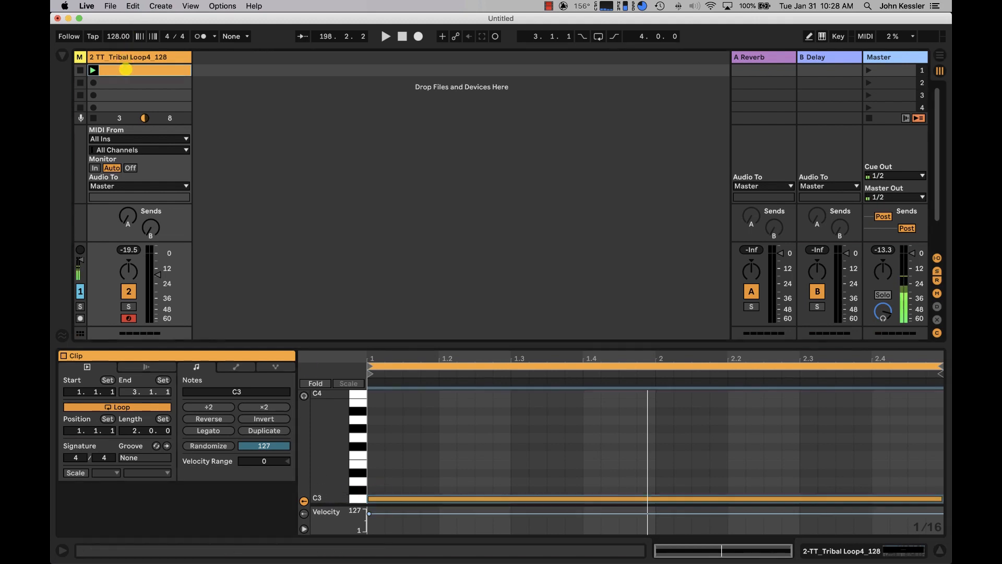
pyautogui.click(129, 57)
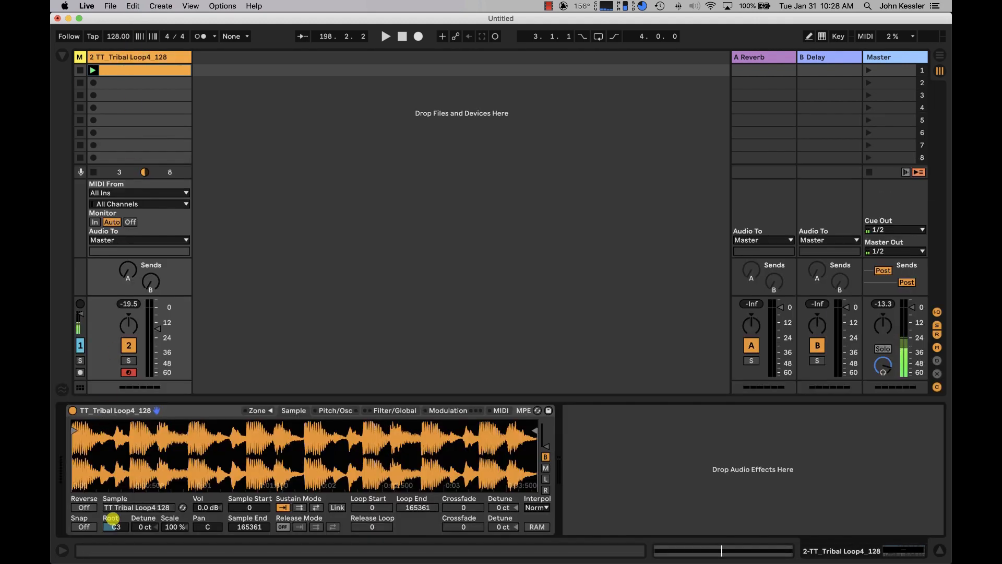
pyautogui.moveTo(111, 518); pyautogui.dragTo(112, 540)
pyautogui.click(243, 83)
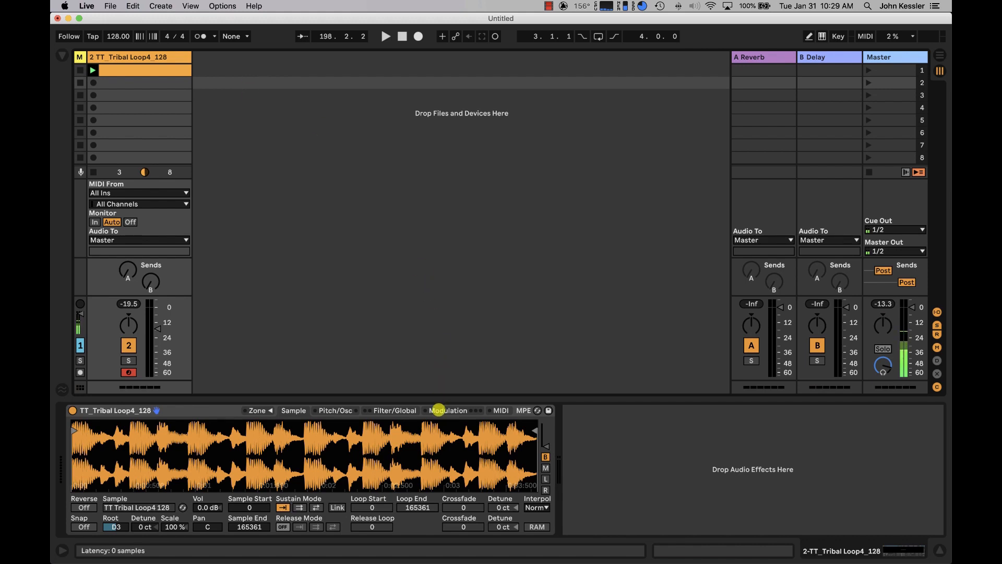
# Look through Sampler's modulation, filter and pitch settings to locate the transpose control.
pyautogui.click(431, 409)
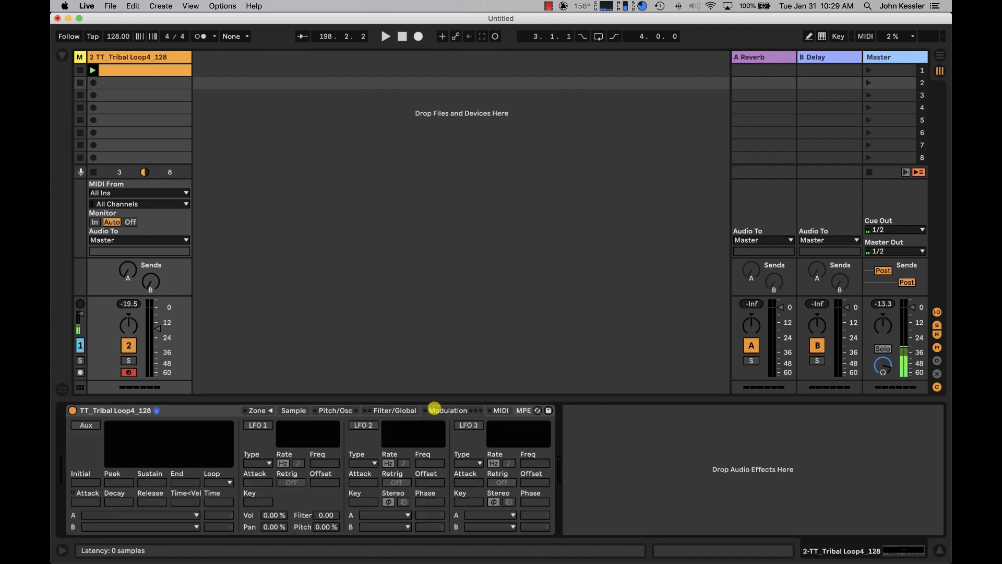
pyautogui.click(412, 410)
pyautogui.click(339, 409)
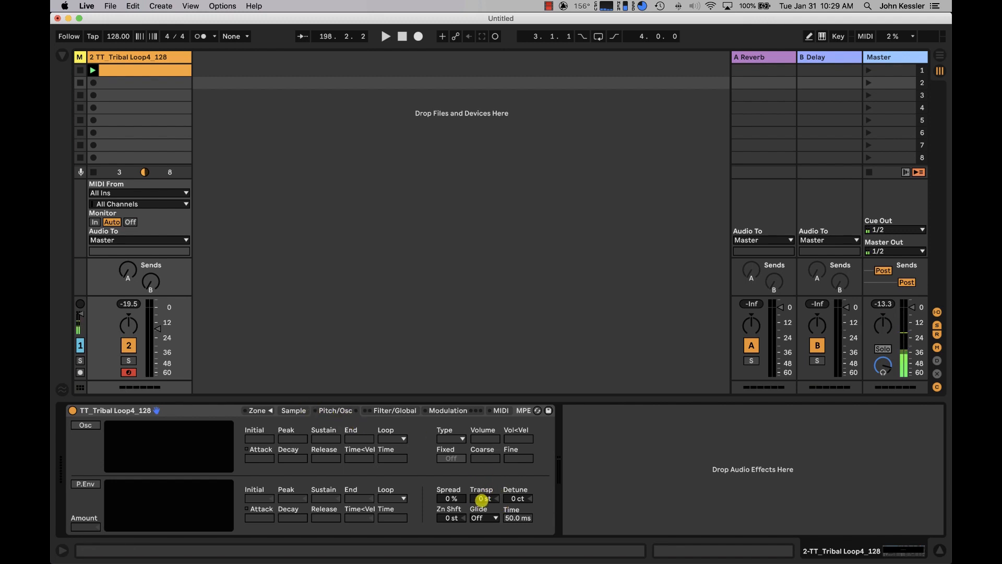
pyautogui.click(440, 197)
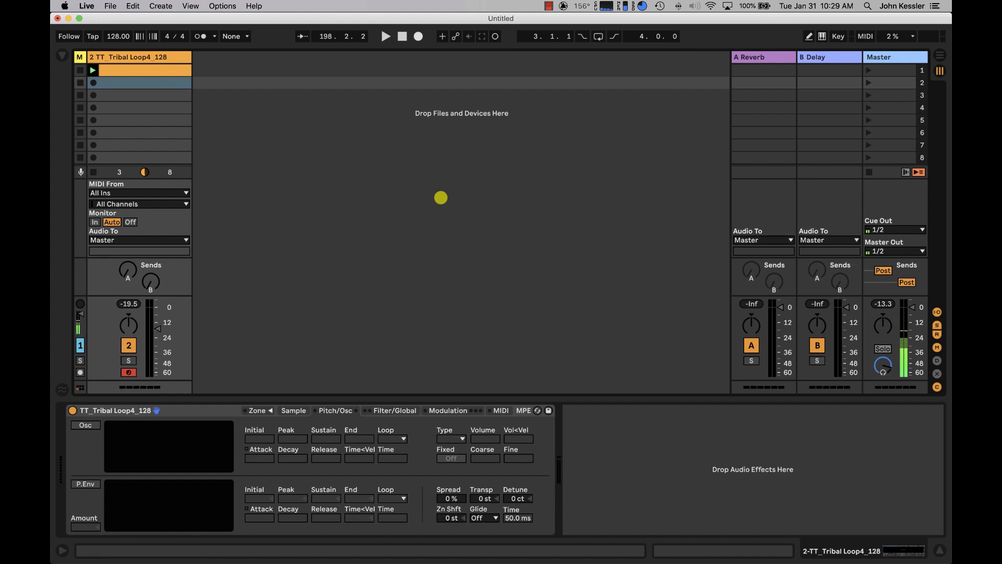
# Insert a new MIDI track, colour it yellow and create an empty clip in its first slot.
pyautogui.press('super+shift+t')
pyautogui.click(236, 57)
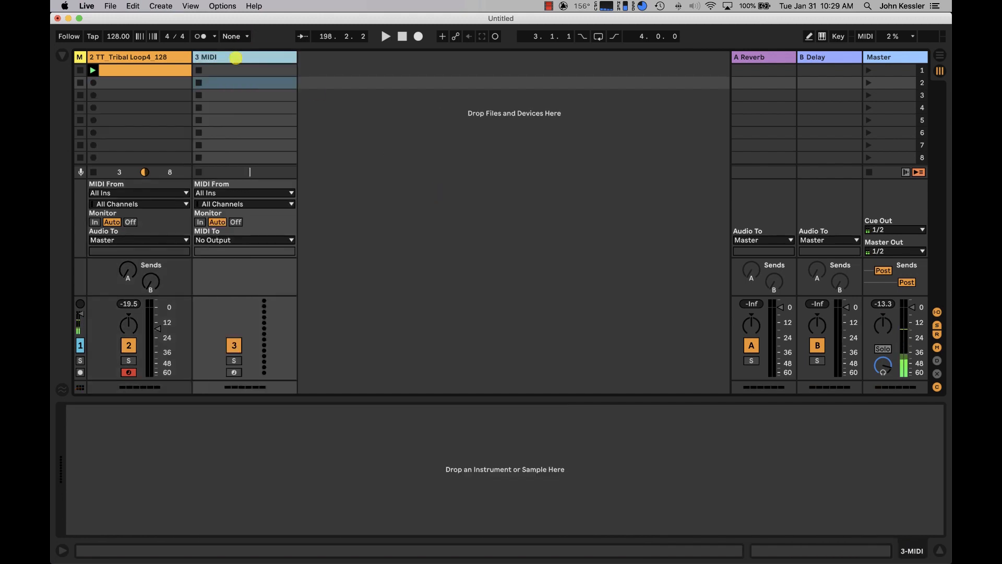
pyautogui.rightClick(236, 57)
pyautogui.click(285, 239)
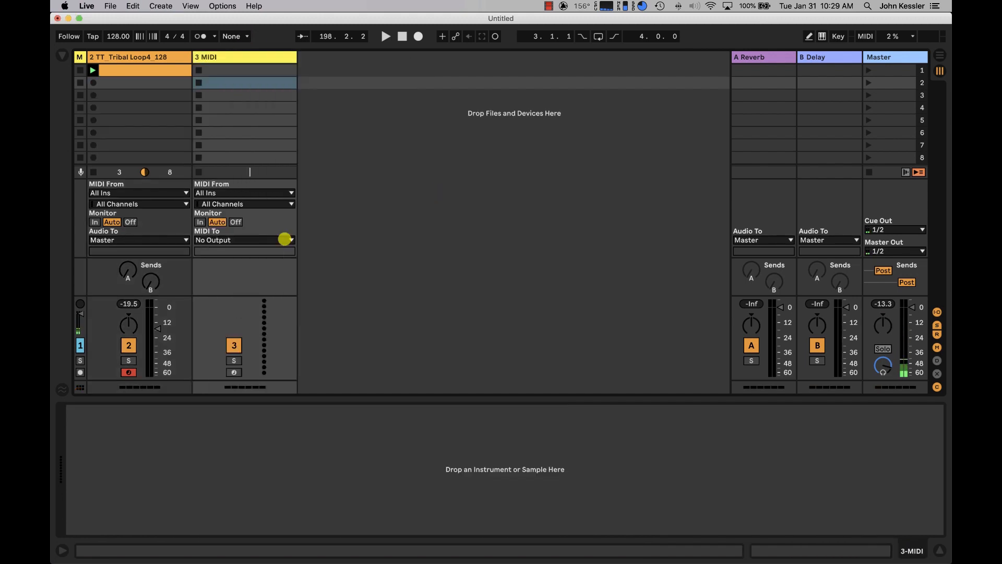
pyautogui.doubleClick(241, 72)
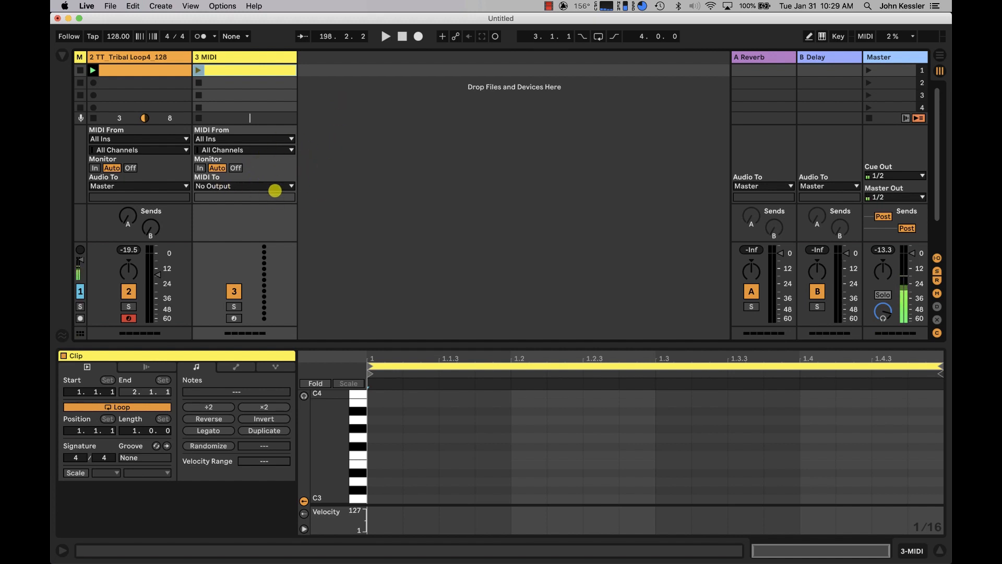
# Route the new track's MIDI output to IAC Driver (Bus 1).
pyautogui.click(275, 190)
pyautogui.click(280, 187)
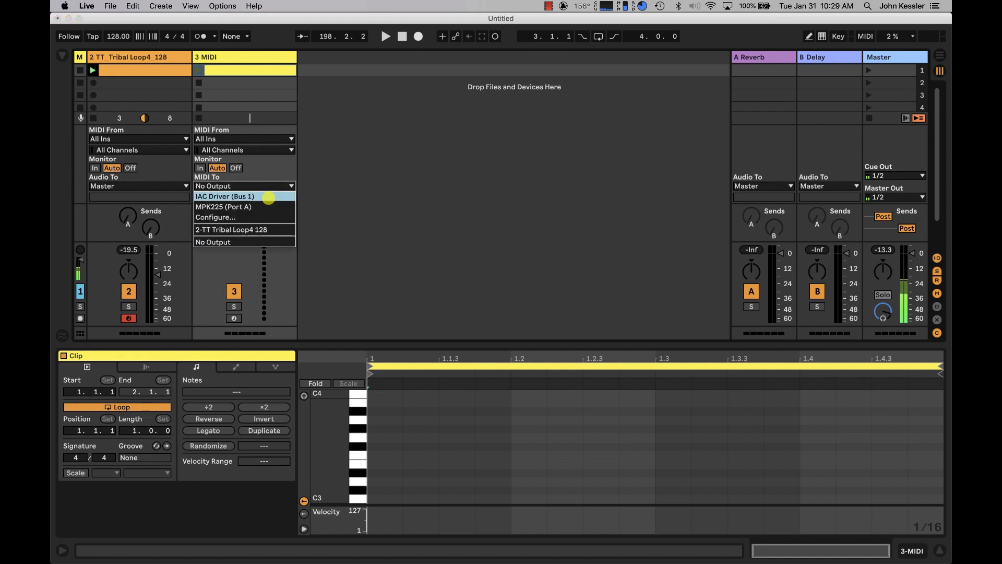
pyautogui.click(264, 192)
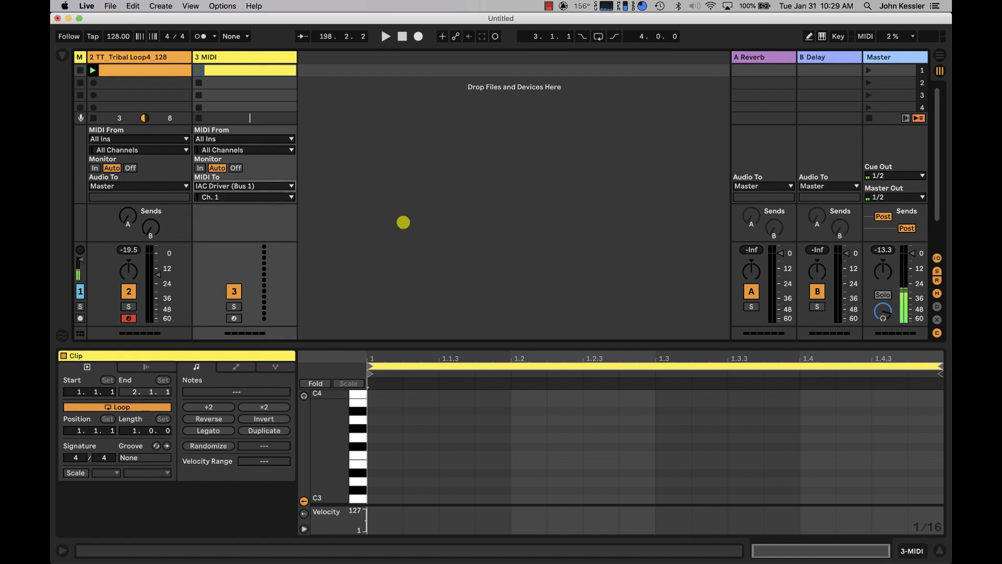
# Check Sampler's Transpose control on the tribal loop track and return to the empty clip on the MIDI track.
pyautogui.doubleClick(176, 55)
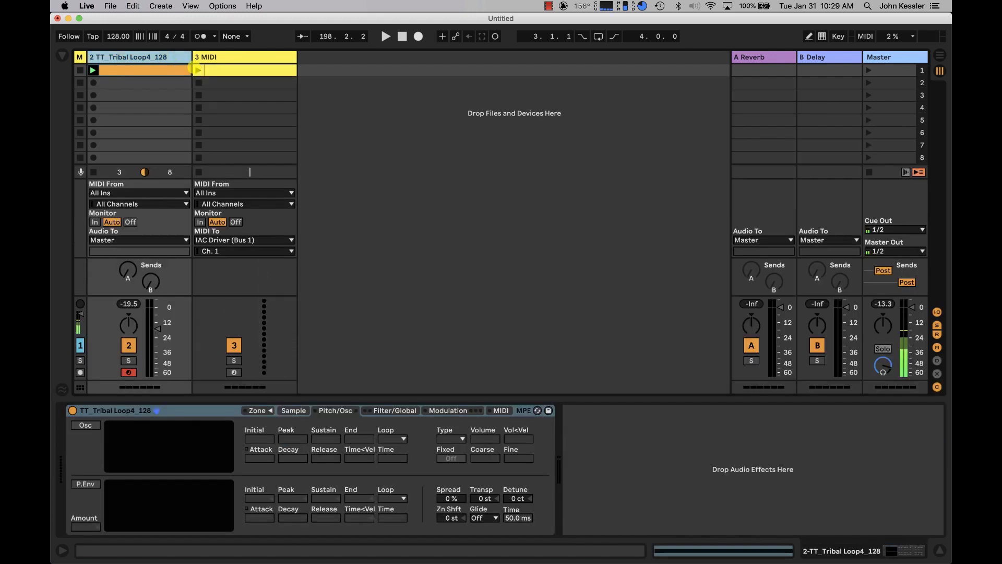
pyautogui.click(468, 498)
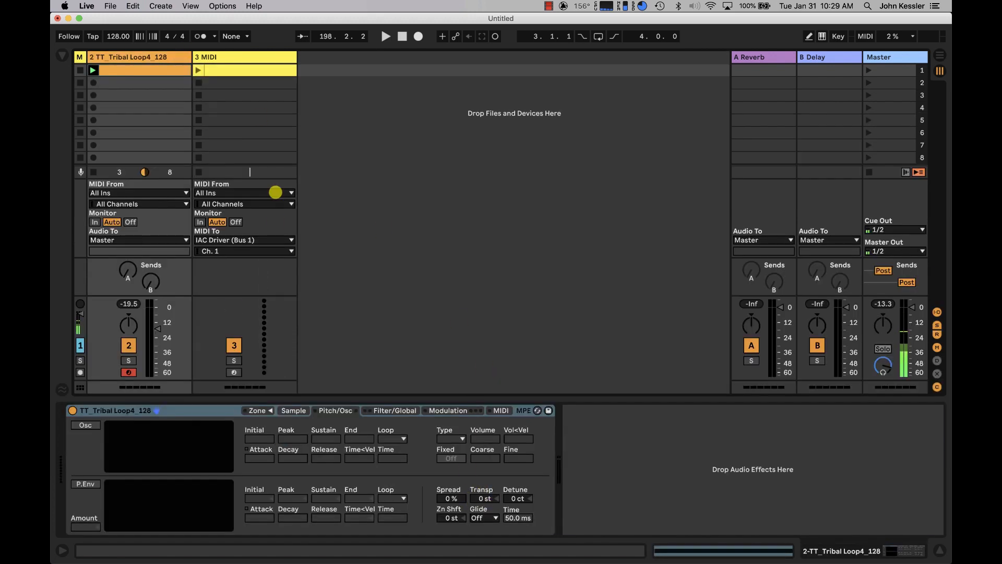
pyautogui.click(263, 60)
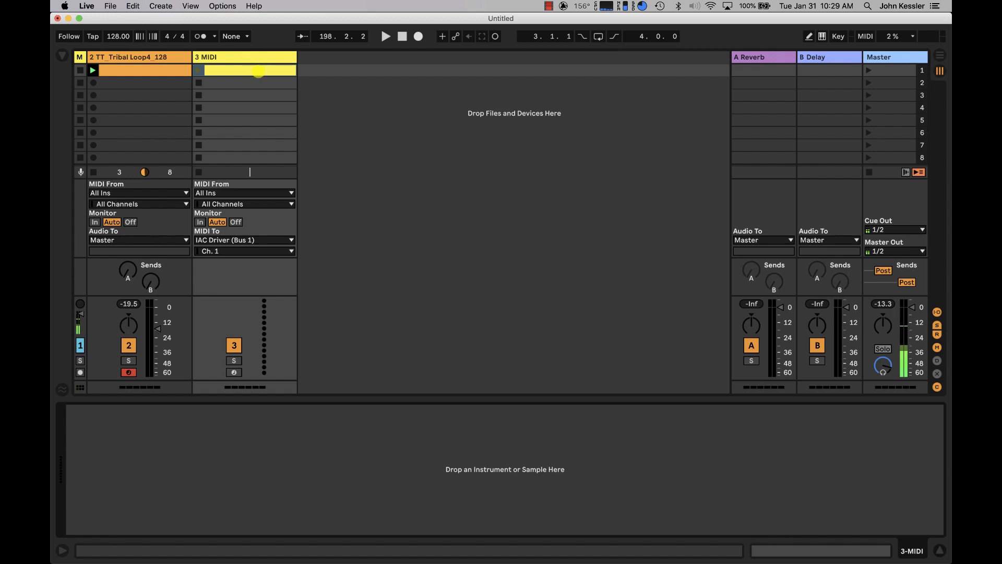
pyautogui.doubleClick(259, 70)
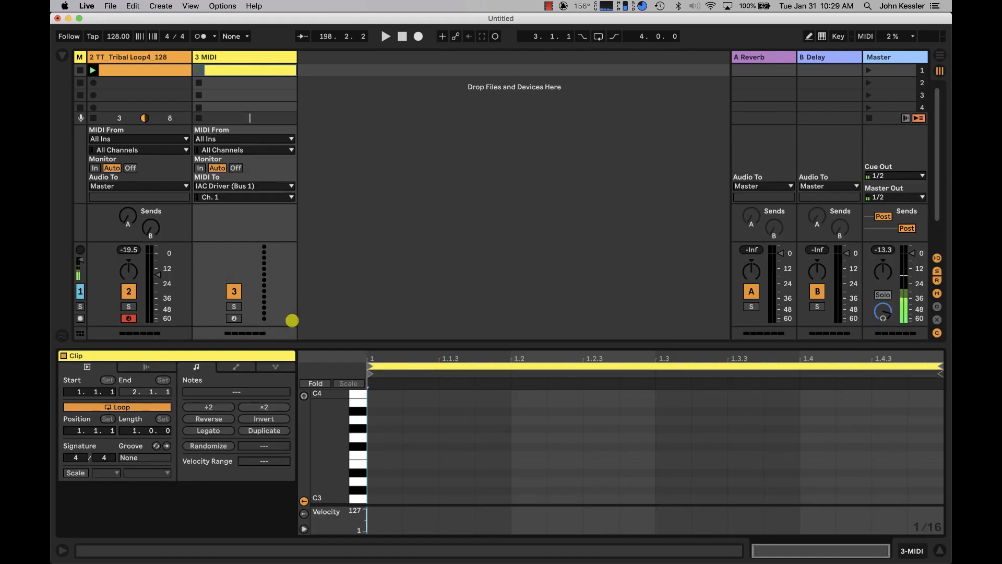
# Show the clip's MIDI Ctrl envelope for controller 20 and raise it to 127.
pyautogui.click(233, 368)
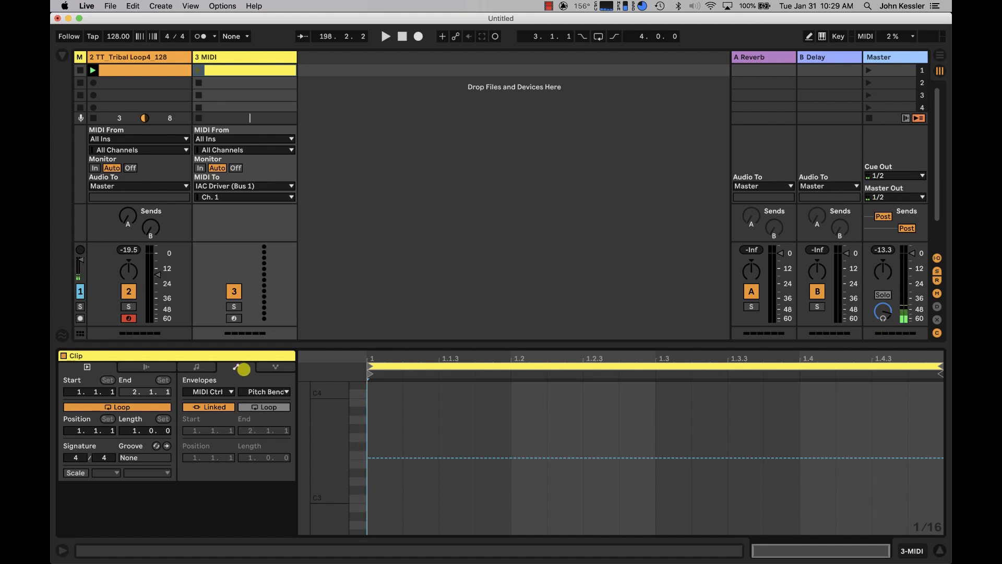
pyautogui.click(217, 392)
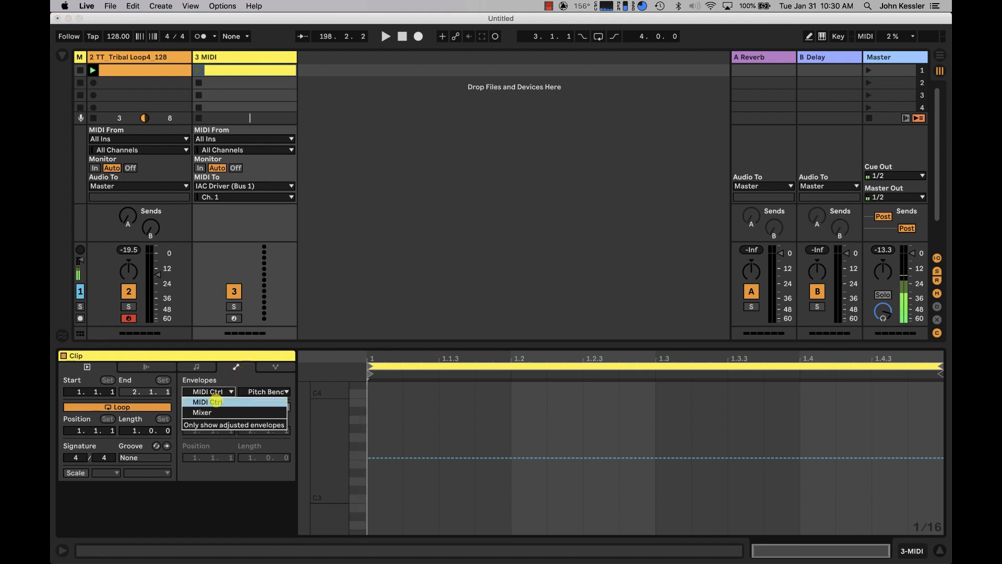
pyautogui.click(216, 402)
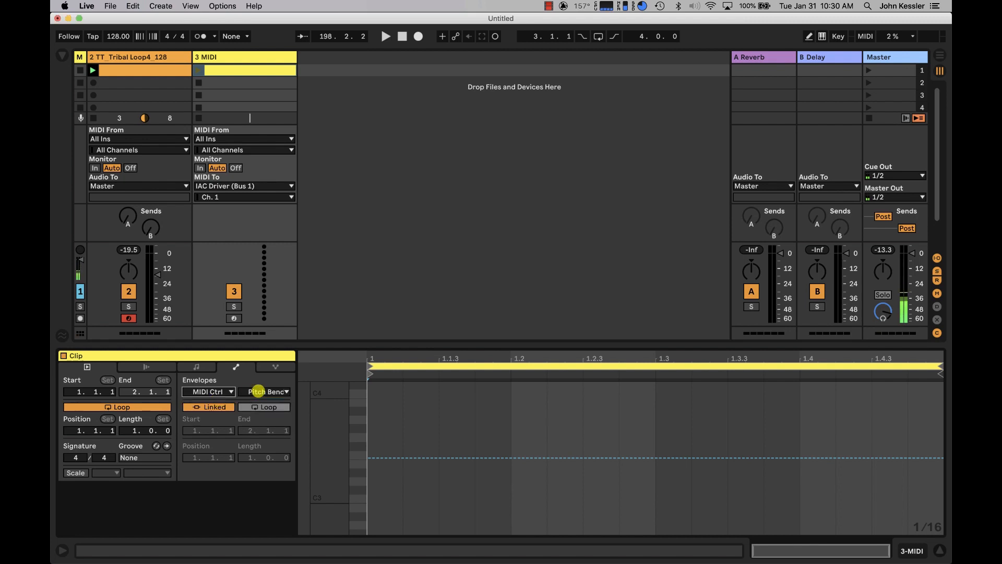
pyautogui.click(261, 392)
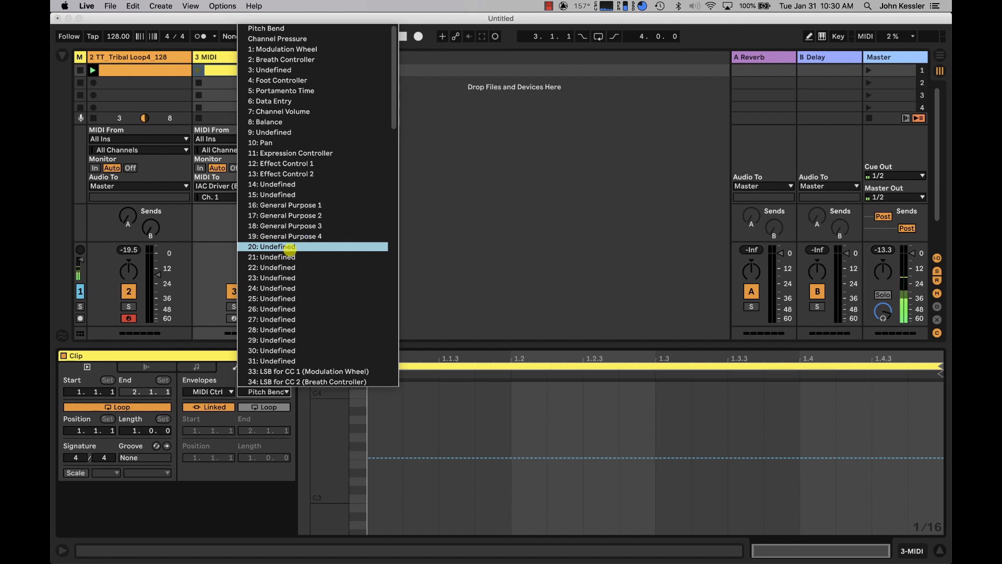
pyautogui.click(290, 248)
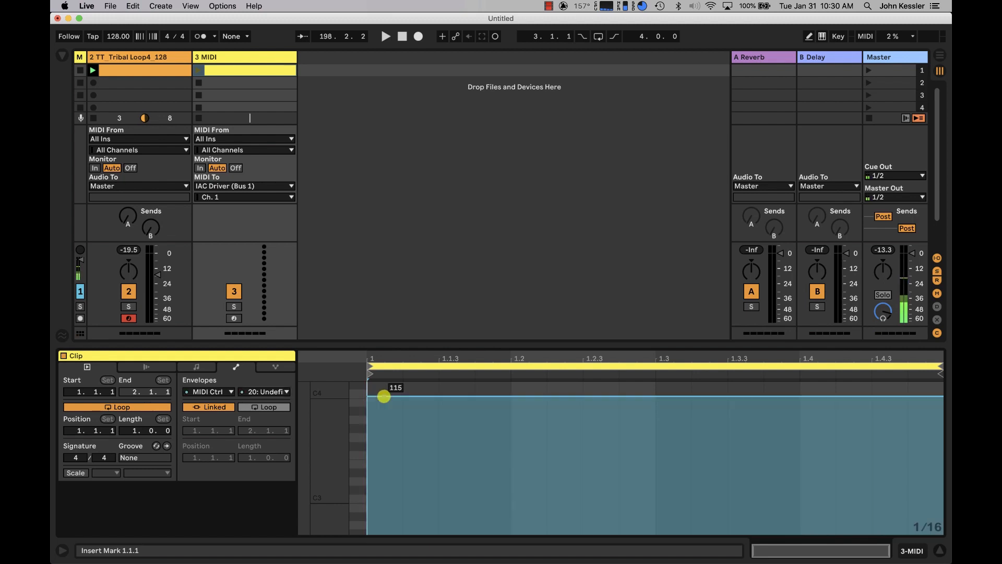
pyautogui.moveTo(384, 396); pyautogui.dragTo(384, 382)
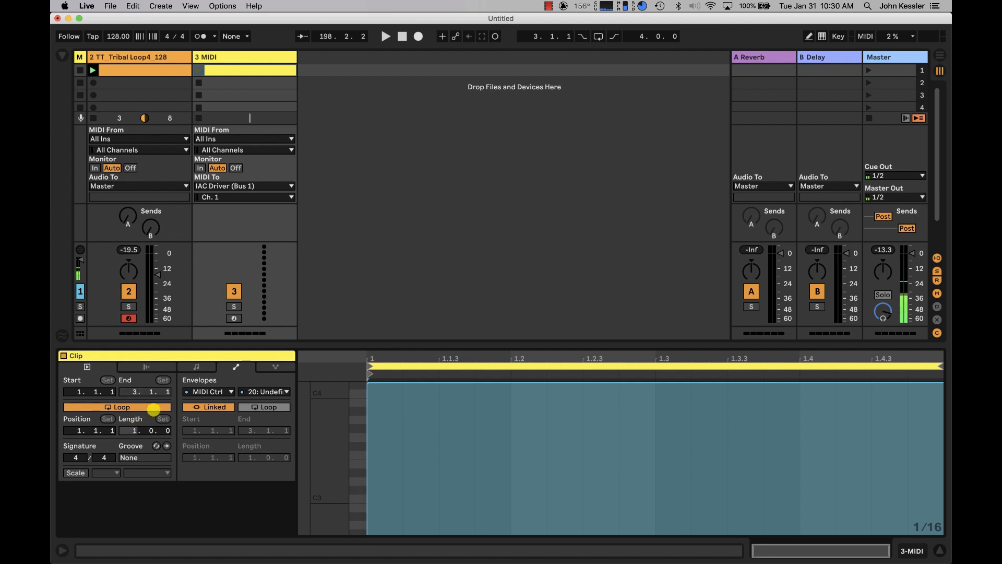
# Extend the clip loop to two bars and shape the CC 20 envelope to fall from 127 to 0 near beat 2.4, jumping back to 127 before the end.
pyautogui.press('Return')
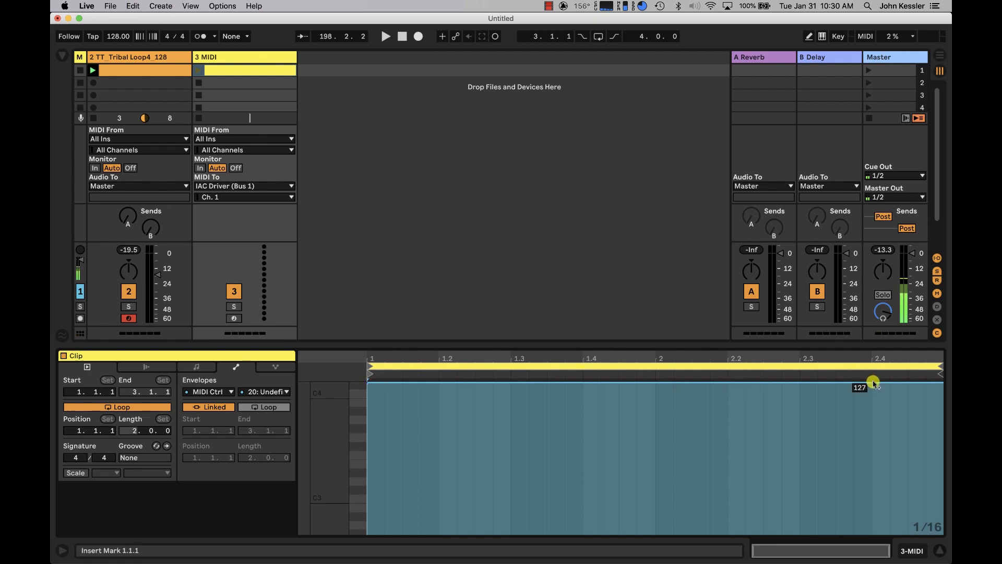
pyautogui.moveTo(873, 382); pyautogui.dragTo(873, 534)
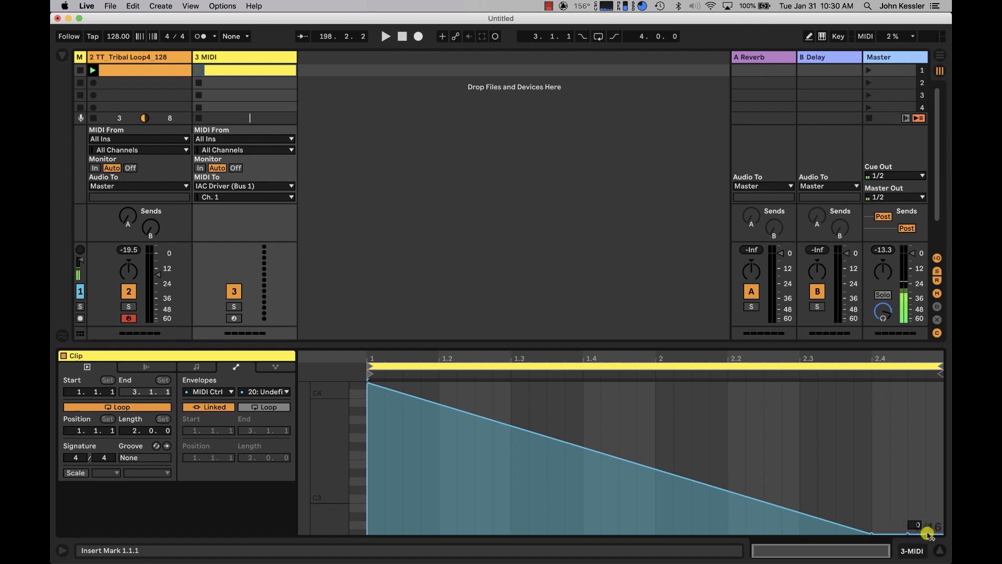
pyautogui.moveTo(928, 533); pyautogui.dragTo(910, 383)
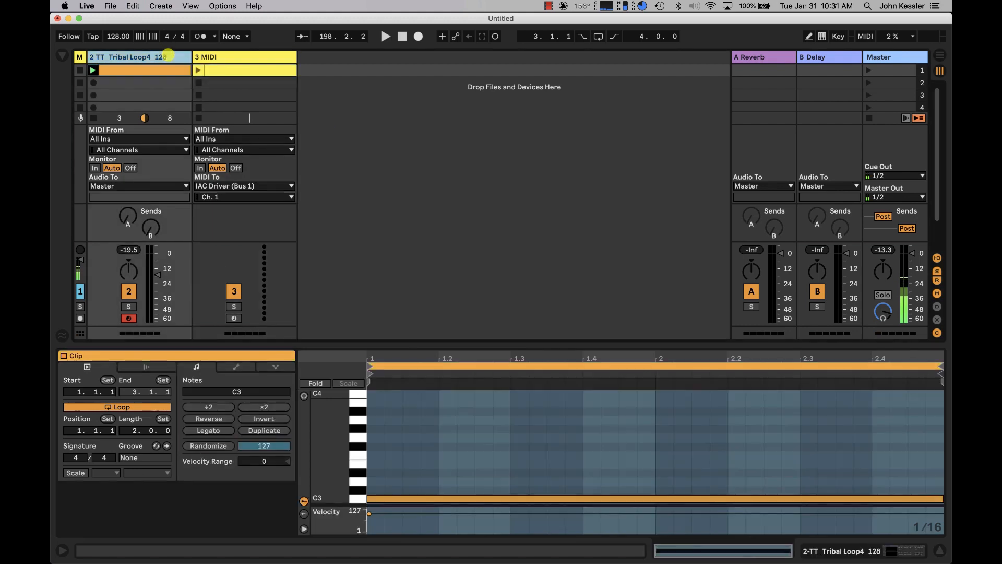
pyautogui.doubleClick(168, 54)
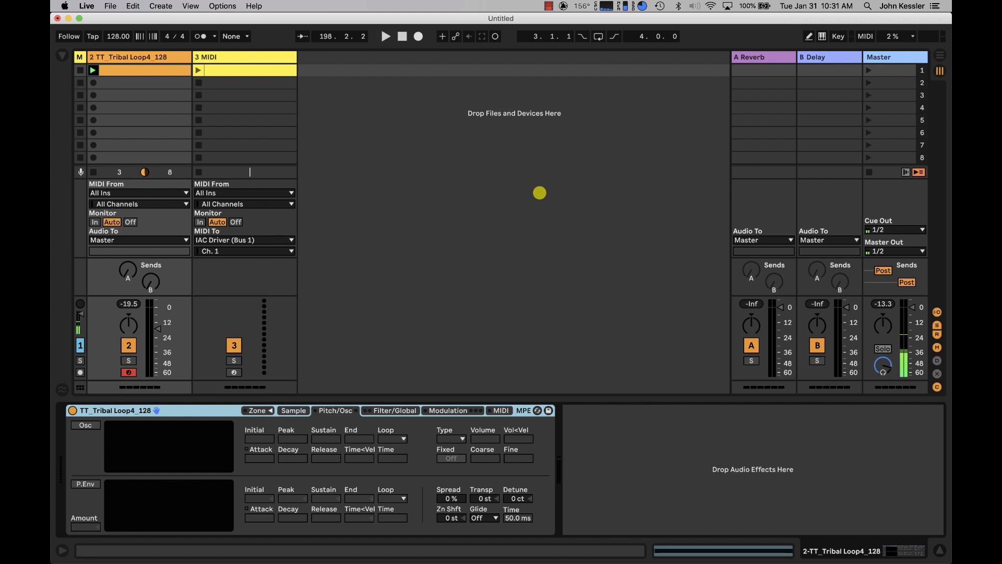
pyautogui.press('super+m')
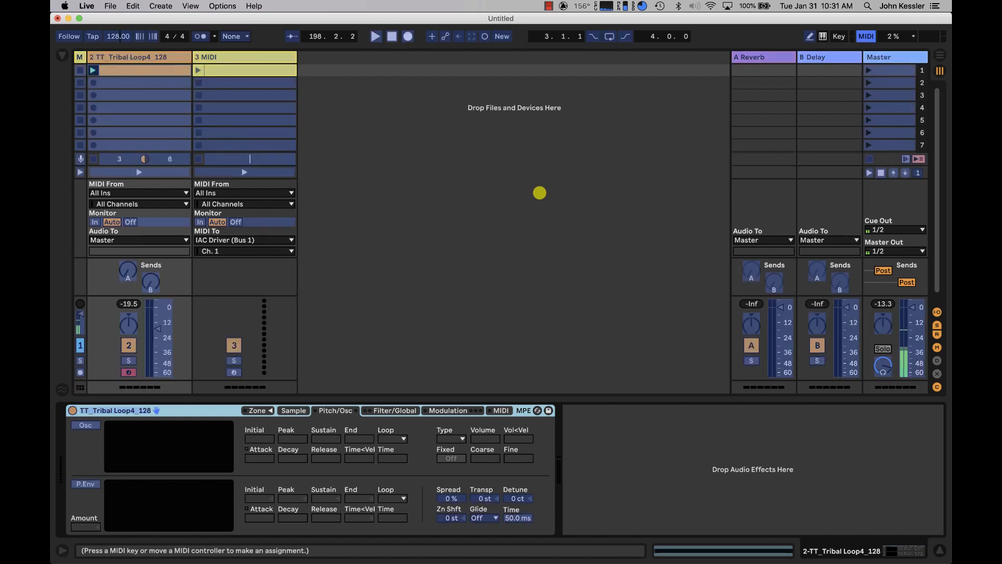
pyautogui.press('super+m')
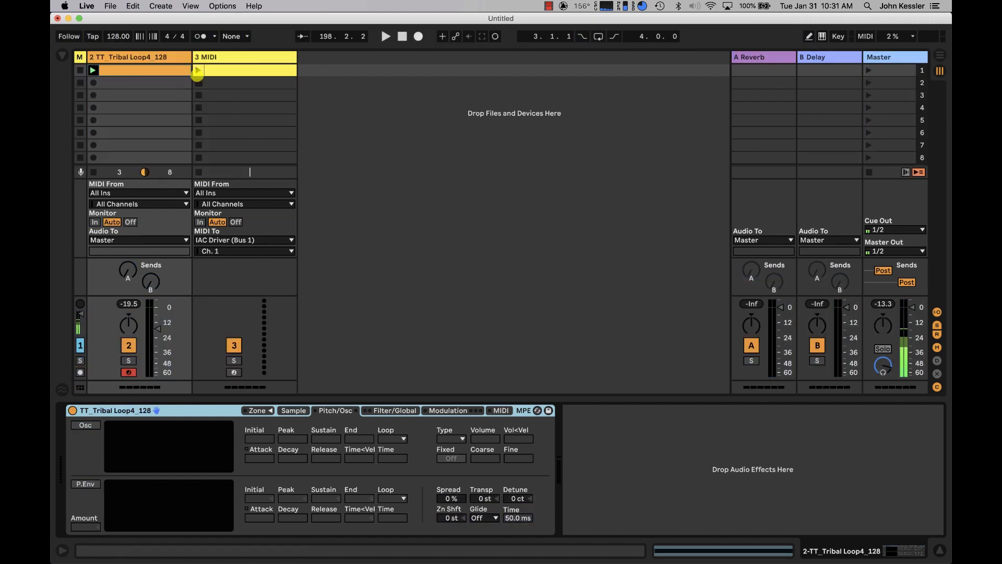
# Launch the yellow MIDI clip and, in MIDI map mode, map its CC 20 output to Sampler's Transpose control.
pyautogui.click(198, 70)
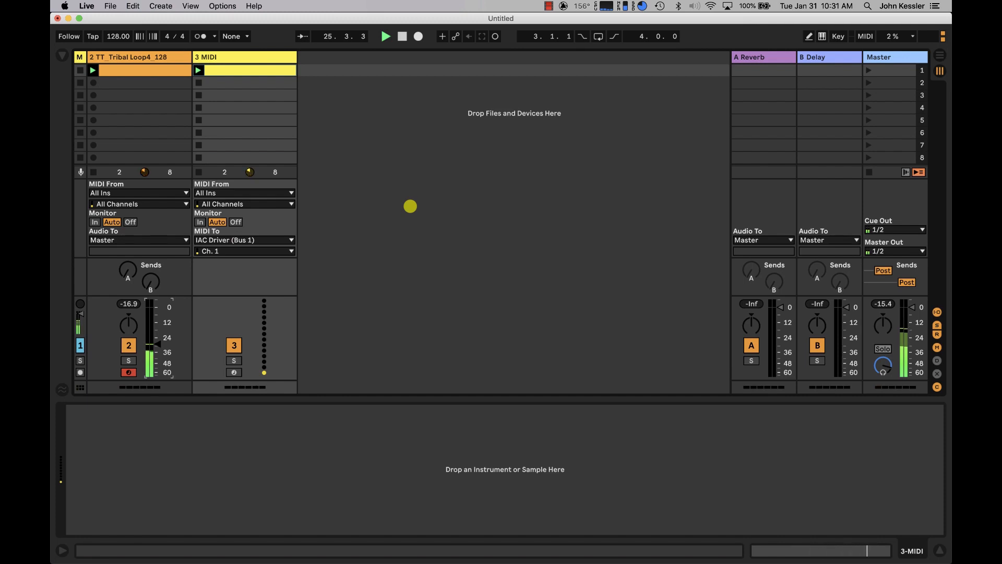
pyautogui.press('super+m')
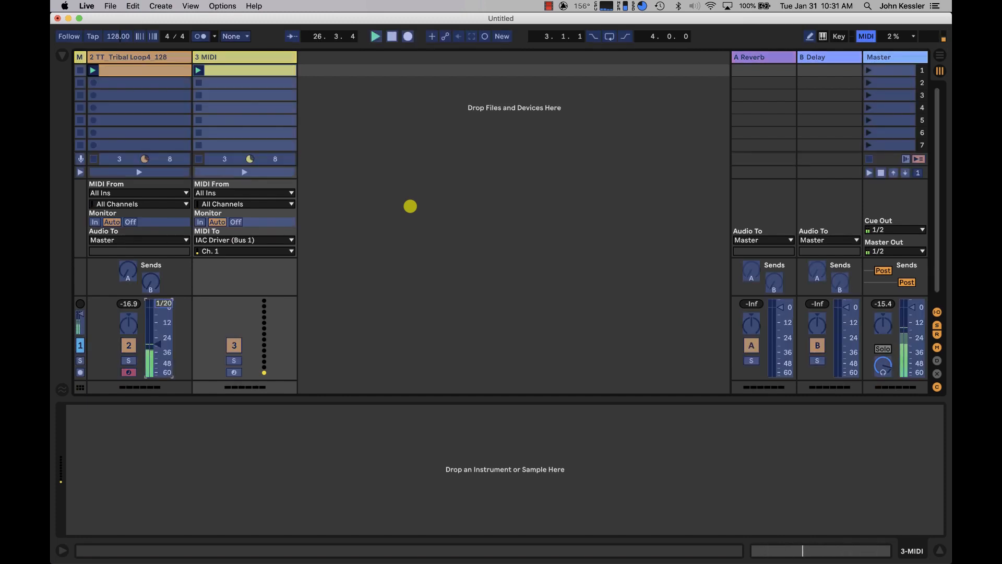
pyautogui.click(152, 57)
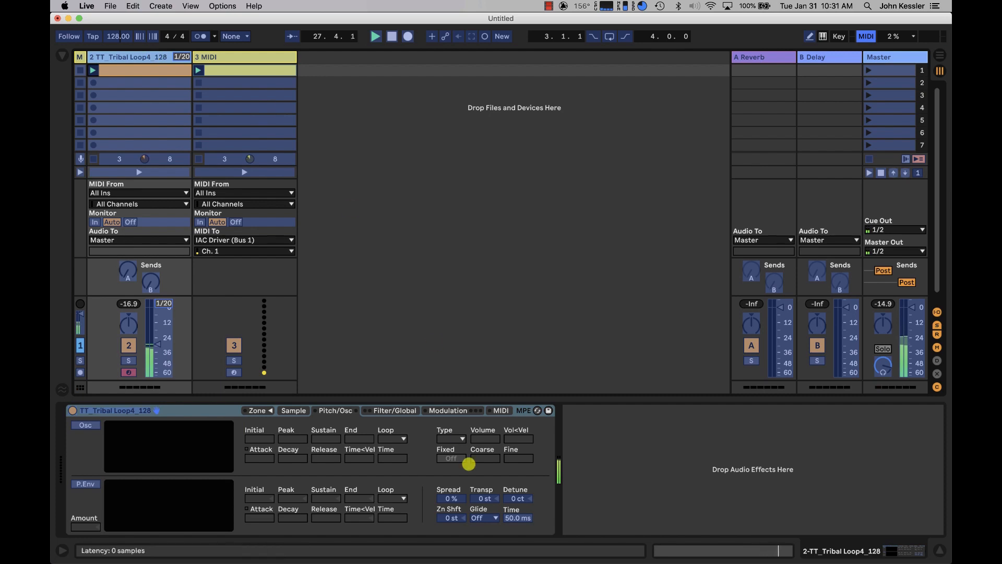
pyautogui.click(486, 496)
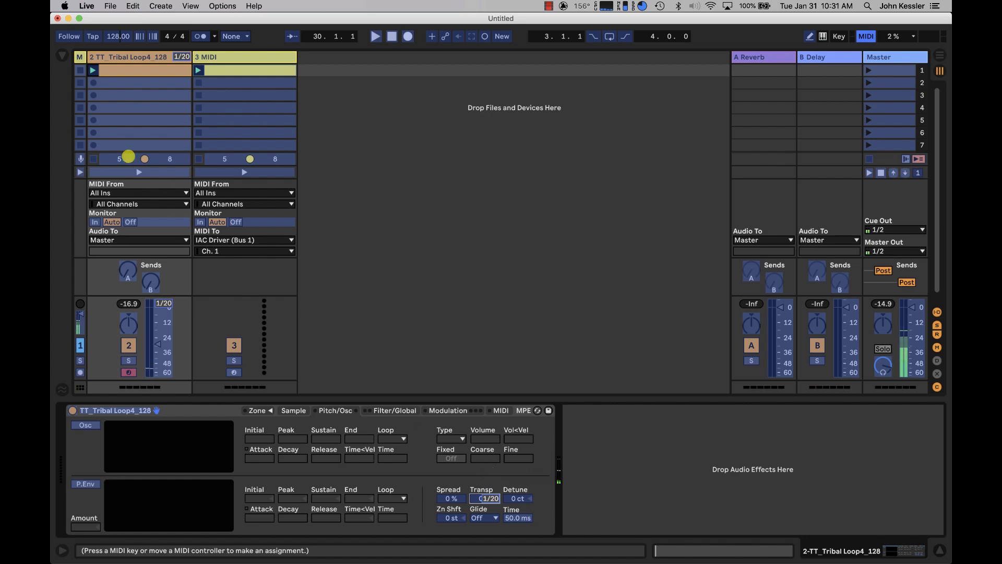
# Delete the unwanted CC 20 mapping from the tribal loop's track title.
pyautogui.click(143, 57)
pyautogui.press('Delete')
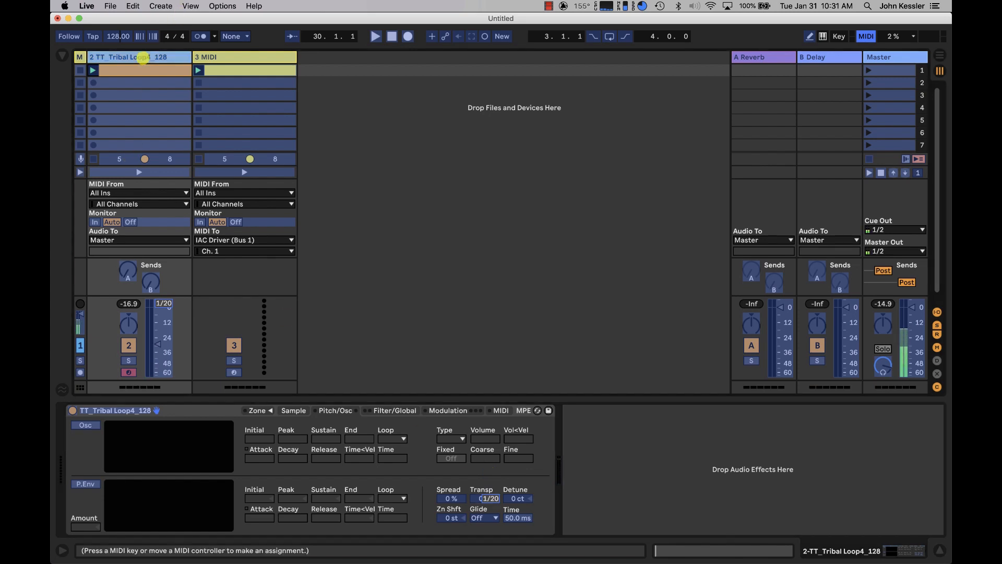
pyautogui.press('Tab')
pyautogui.press('Tab')
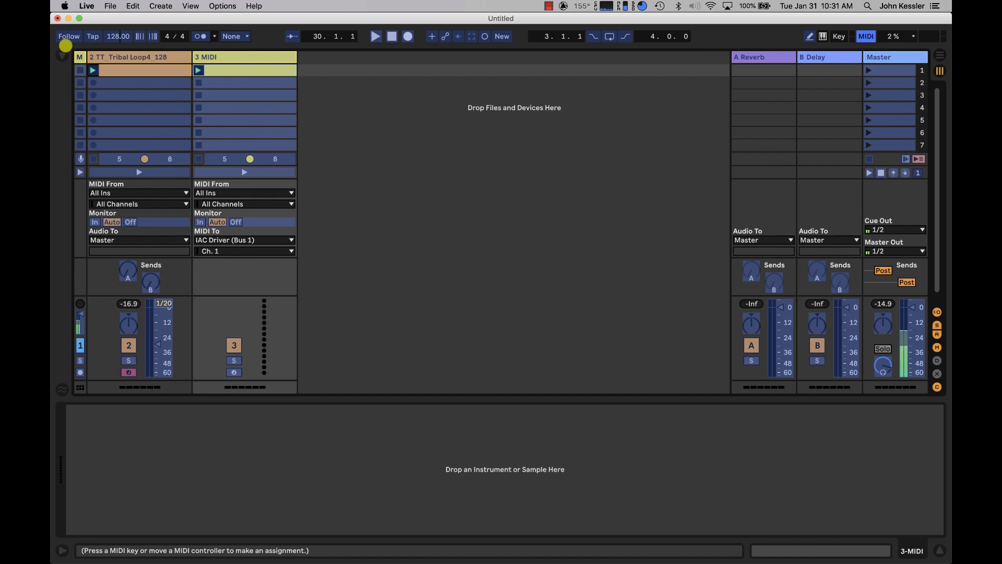
# Delete the Track Volume mapping, set the Transpose mapping's maximum to 0 st and leave MIDI map mode.
pyautogui.click(62, 56)
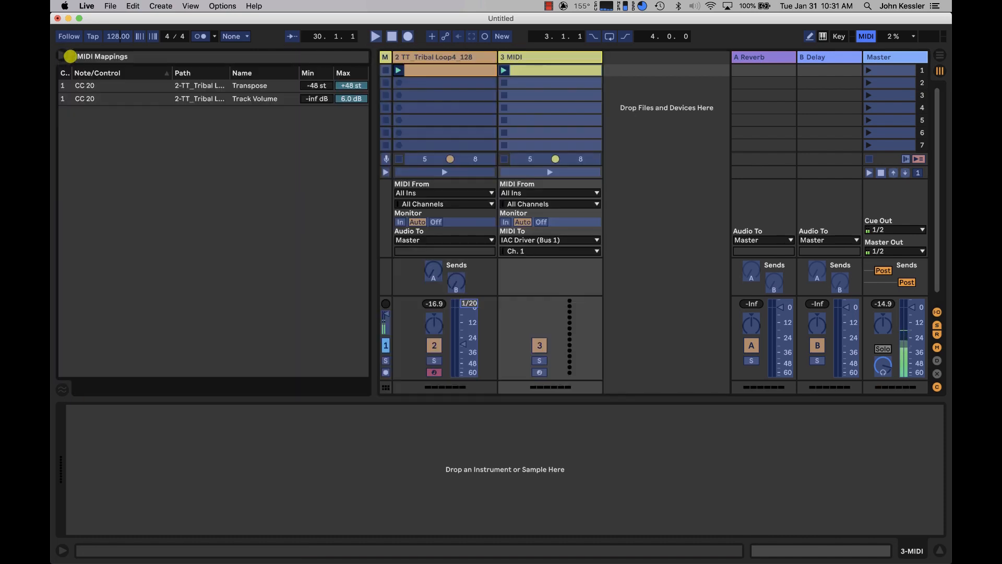
pyautogui.click(208, 86)
pyautogui.click(206, 98)
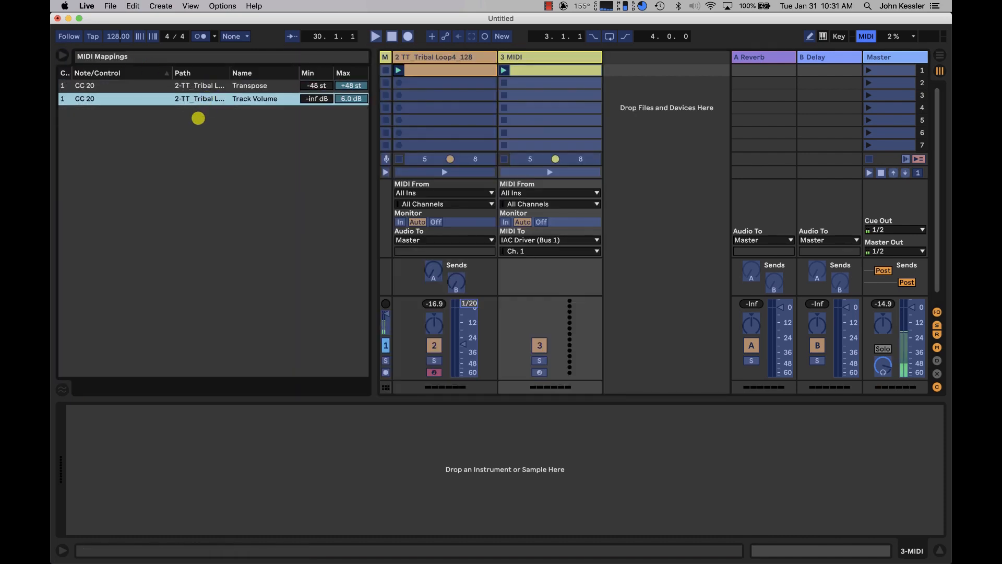
pyautogui.press('Delete')
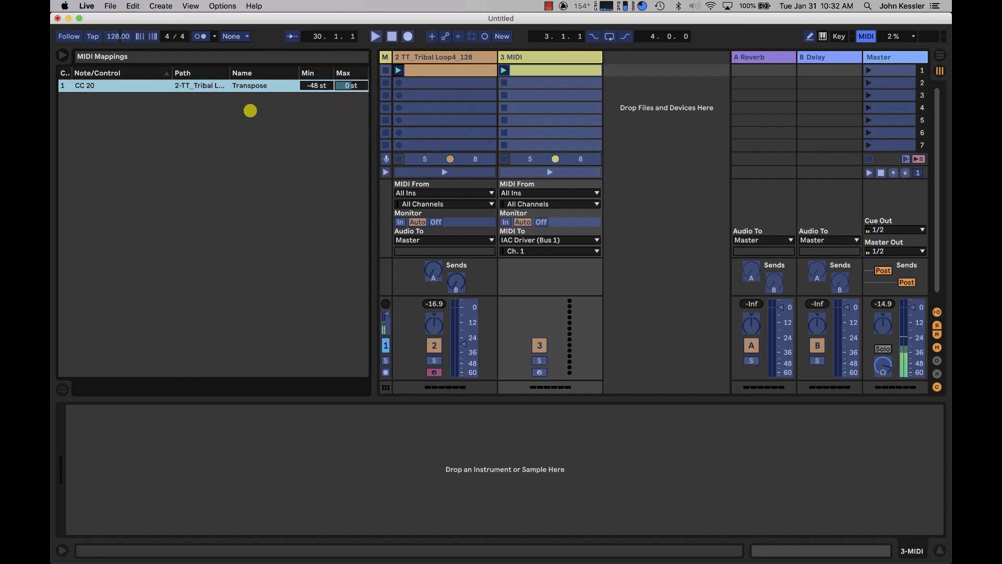
pyautogui.click(62, 55)
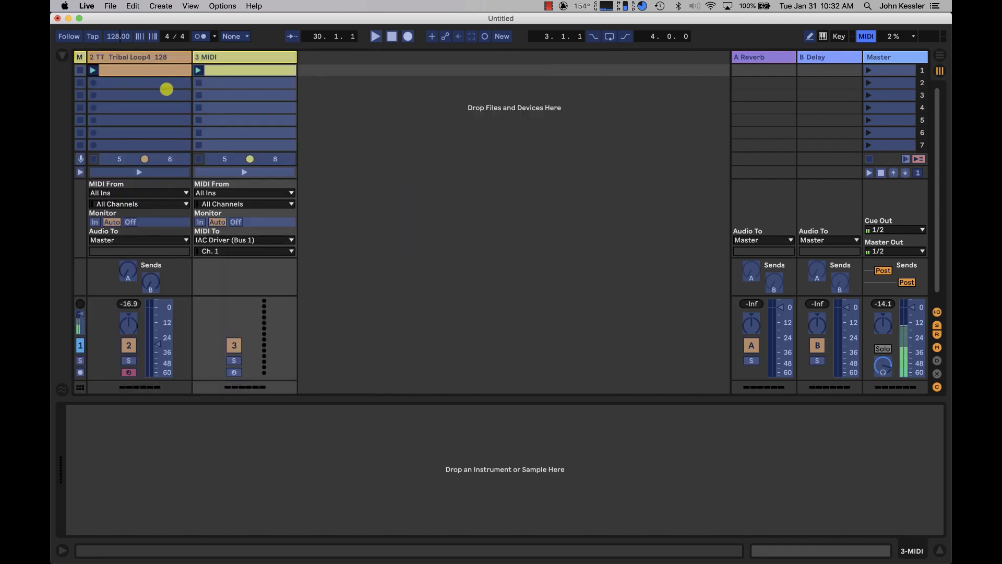
pyautogui.press('super+m')
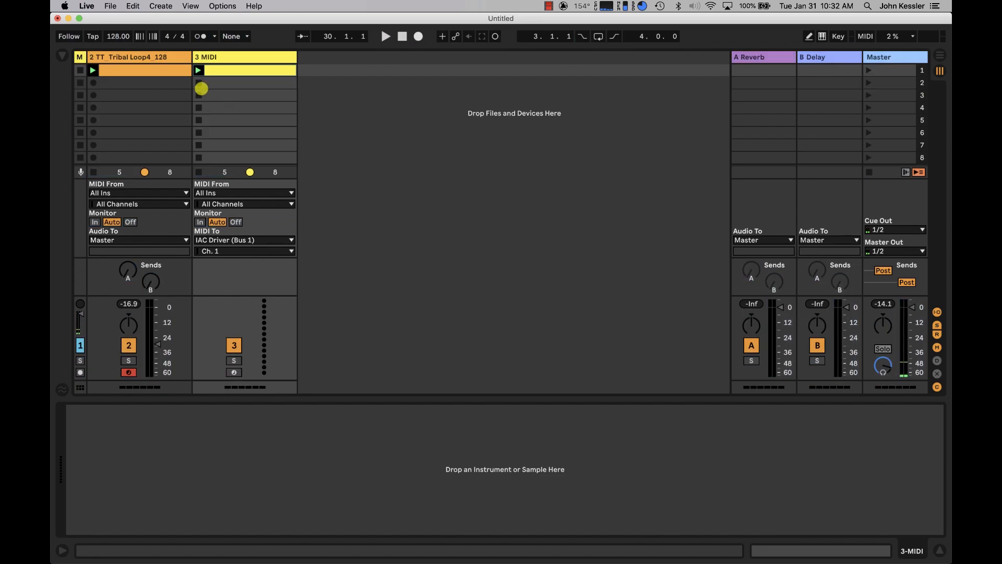
# Play the tribal loop with its track volume raised, and launch the yellow automation clip to audition the pitch drop.
pyautogui.click(93, 70)
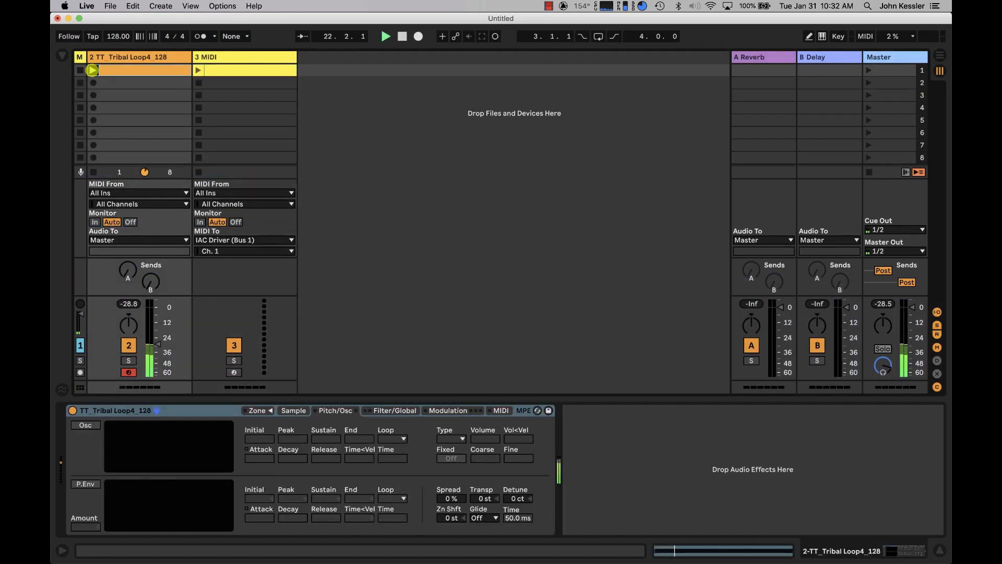
pyautogui.moveTo(158, 344); pyautogui.dragTo(157, 334)
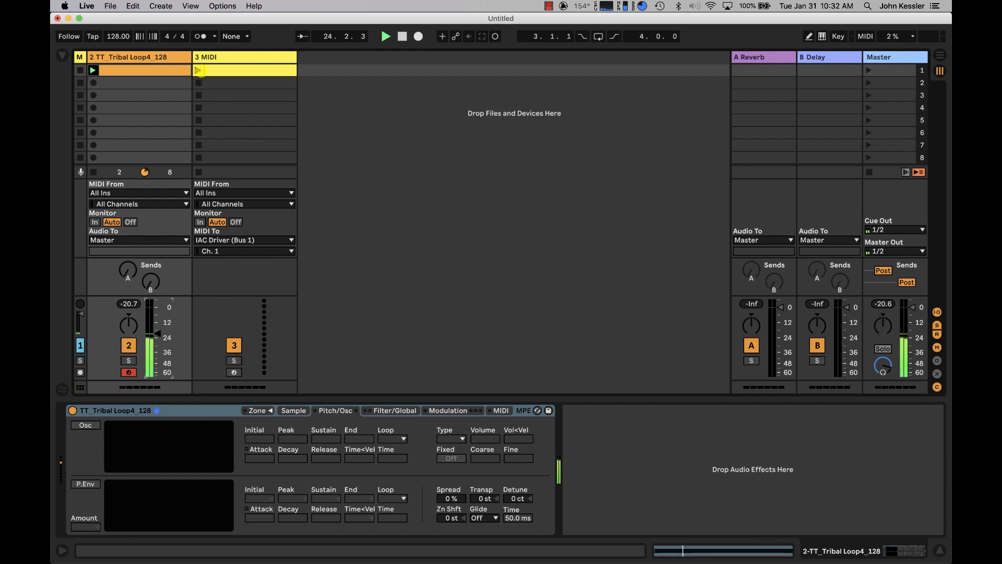
pyautogui.click(199, 70)
pyautogui.click(219, 73)
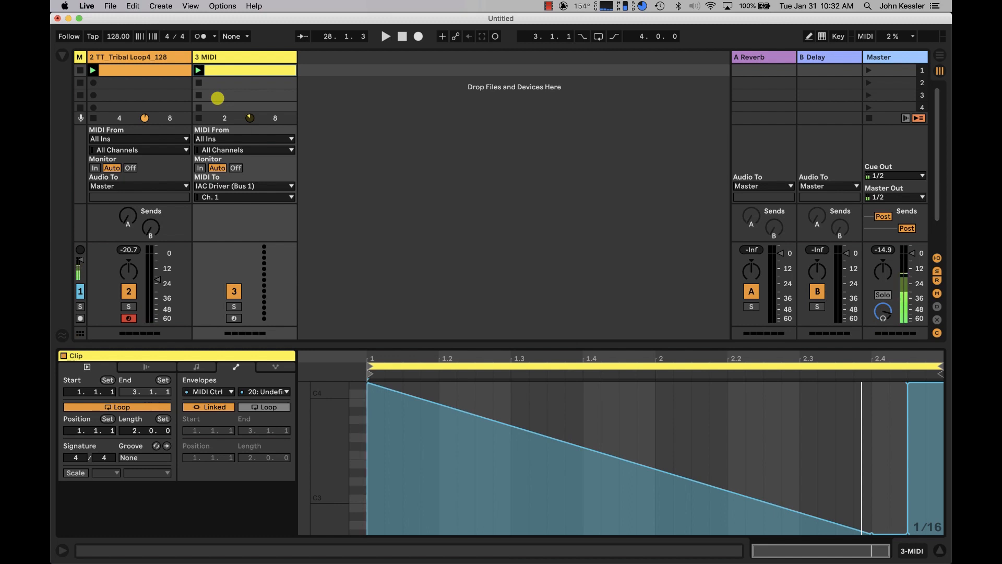
# Turn off looping for the yellow automation clip and reset the tribal loop Sampler's Transpose to 0 st.
pyautogui.click(221, 74)
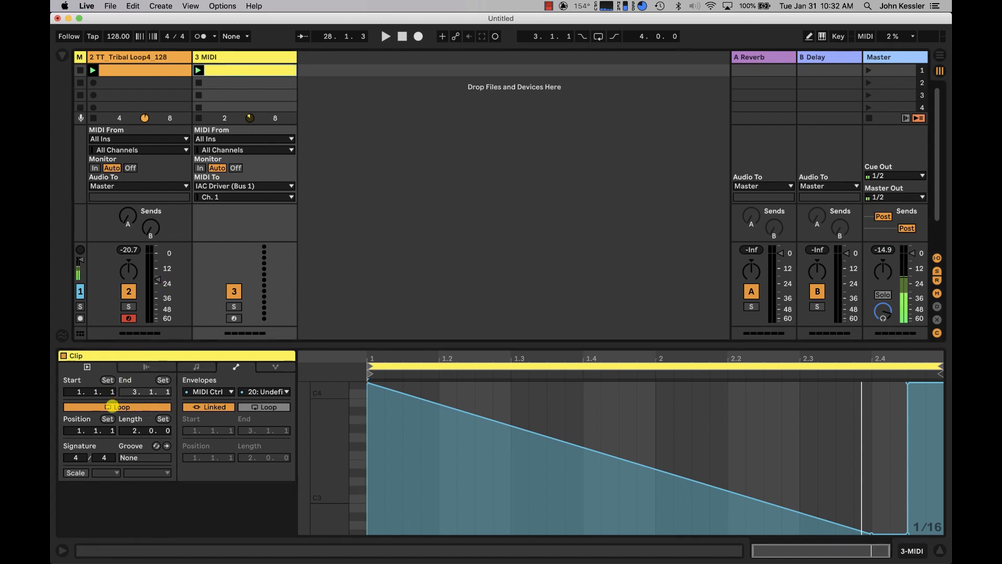
pyautogui.click(110, 406)
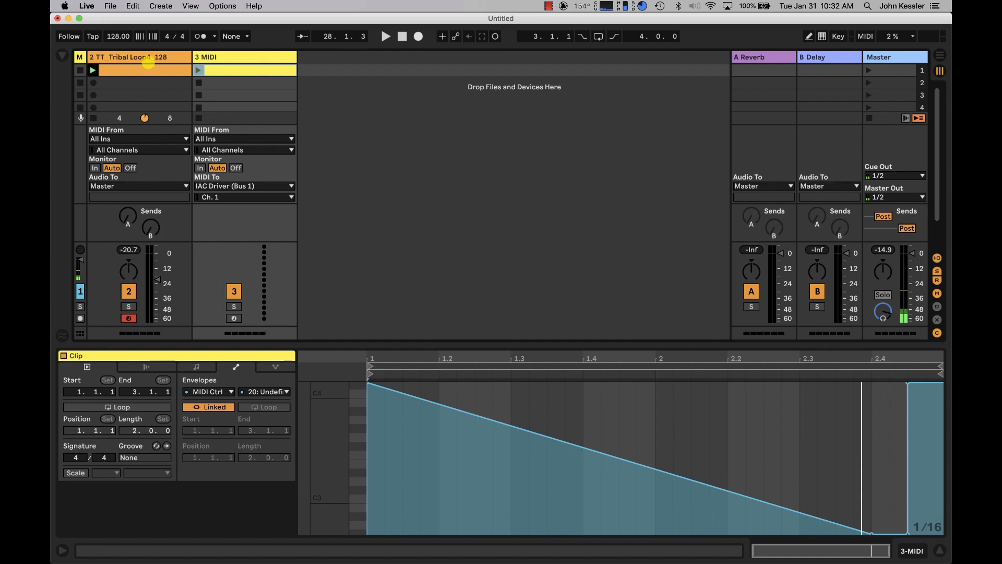
pyautogui.click(147, 65)
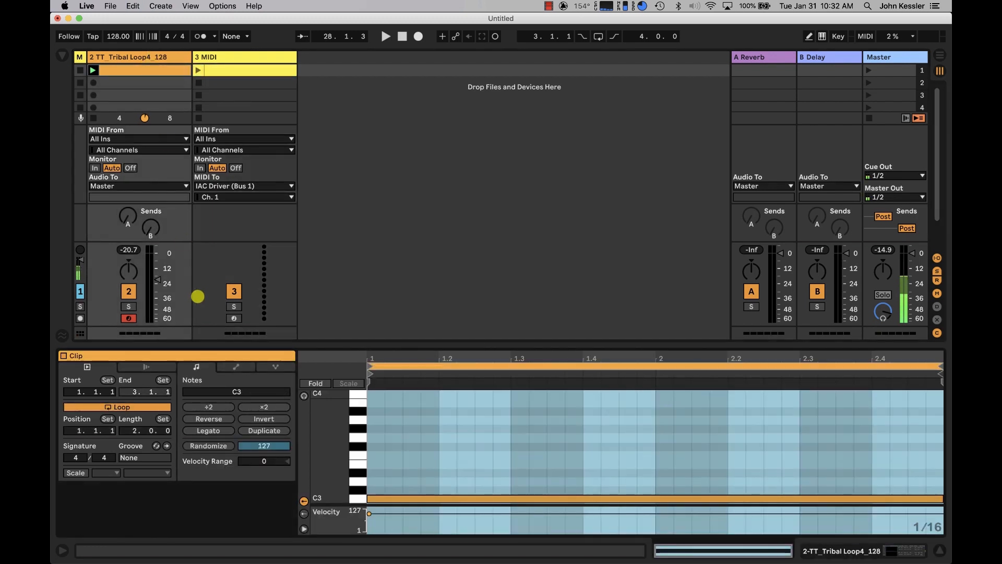
pyautogui.doubleClick(157, 57)
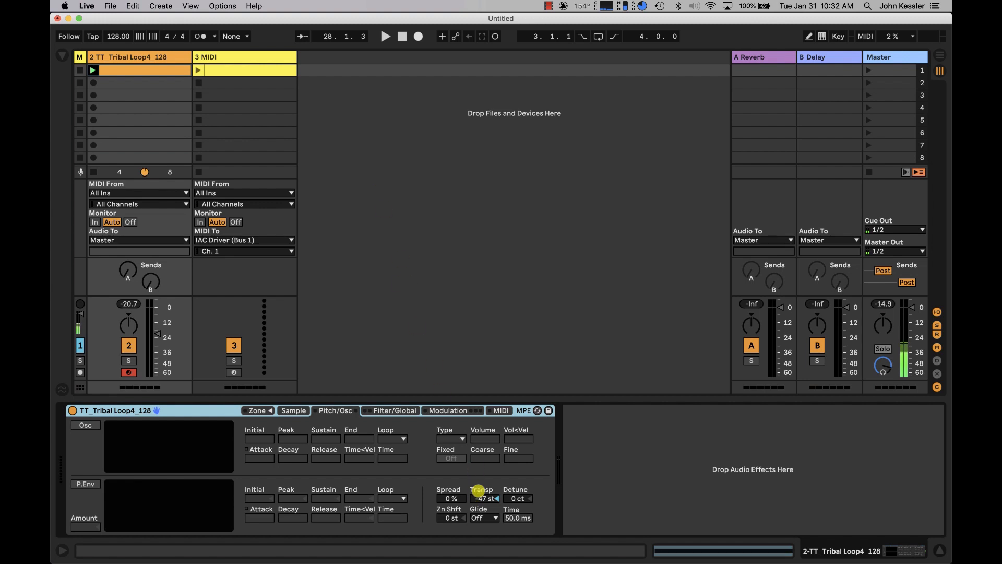
pyautogui.click(486, 498)
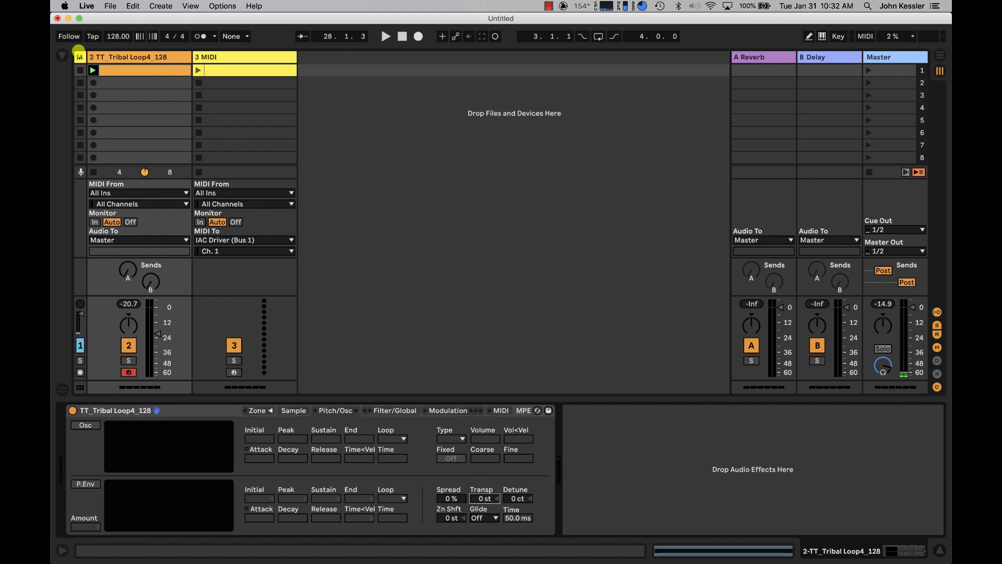
# Play the tribal loop to check its pitch and set the Sampler sample's root key to C3.
pyautogui.click(92, 69)
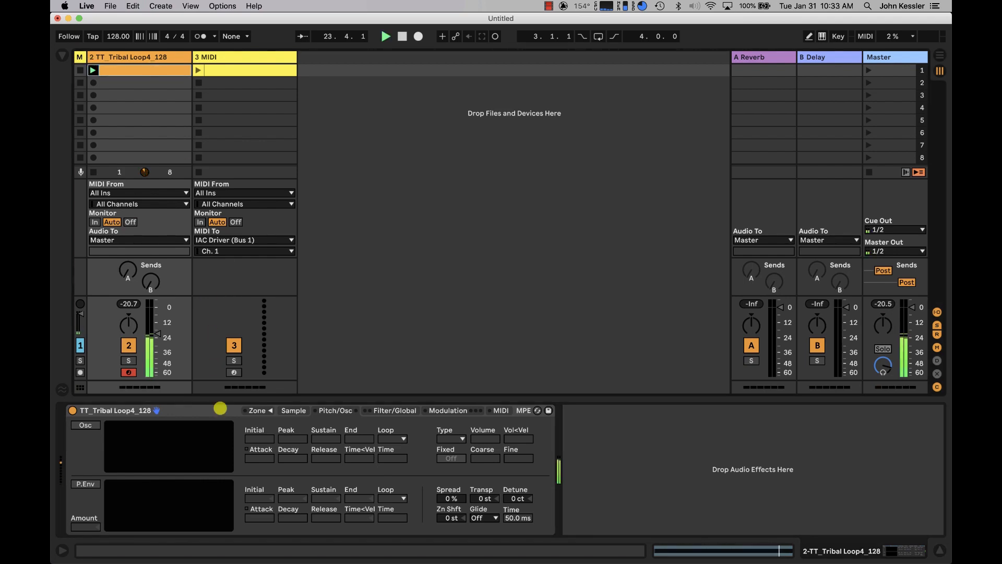
pyautogui.click(286, 407)
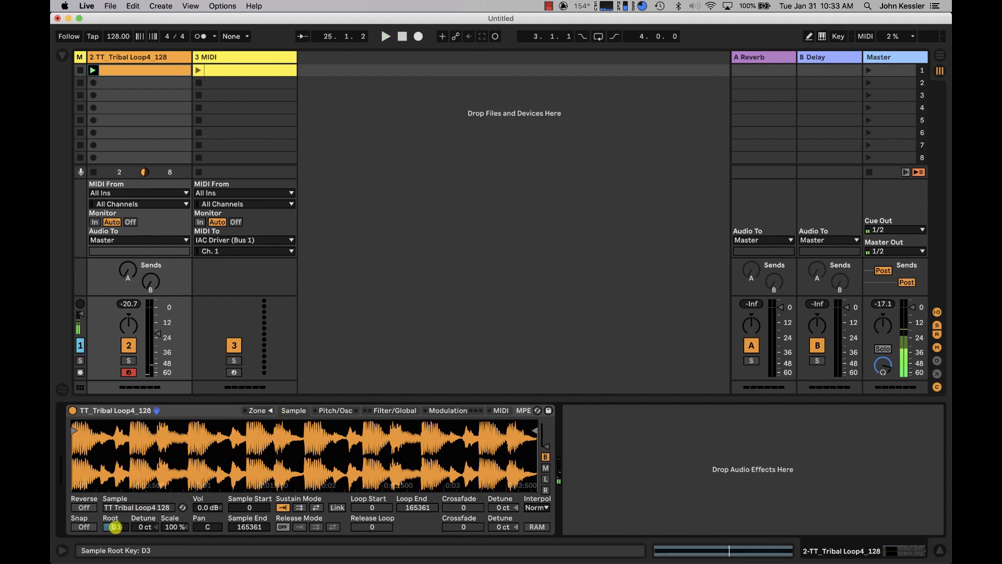
pyautogui.click(117, 526)
pyautogui.press('Up')
pyautogui.press('Up')
pyautogui.press('Down')
pyautogui.press('Down')
pyautogui.press('Down')
pyautogui.press('Down')
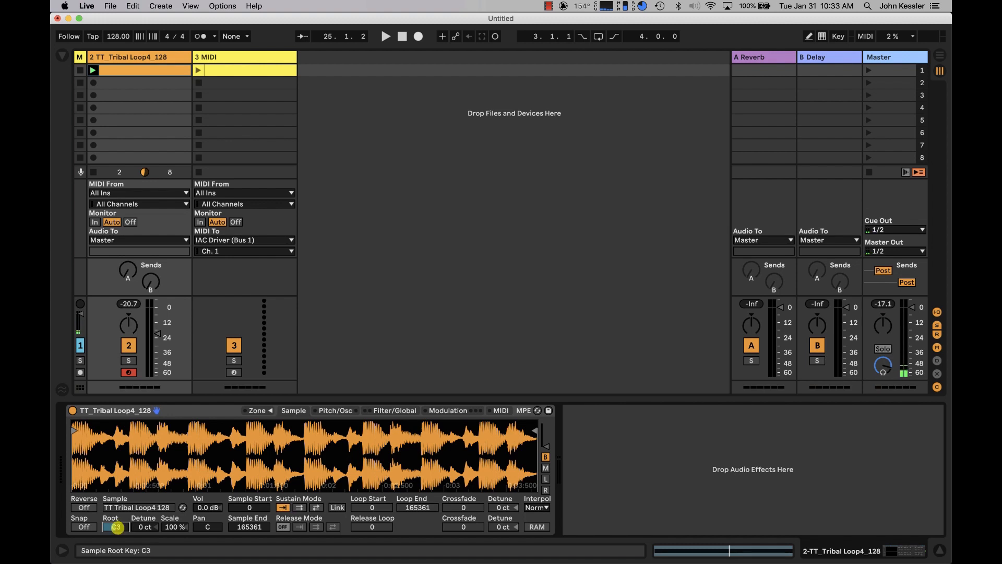
# Play the tribal loop, launch the yellow clip to audition the unlooped pitch drop, and stop playback.
pyautogui.click(93, 70)
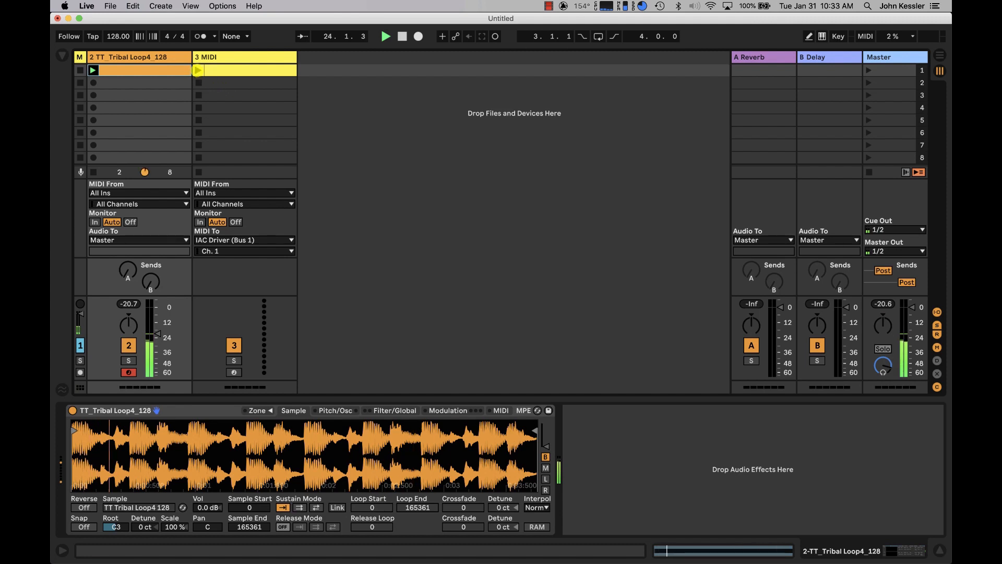
pyautogui.click(209, 70)
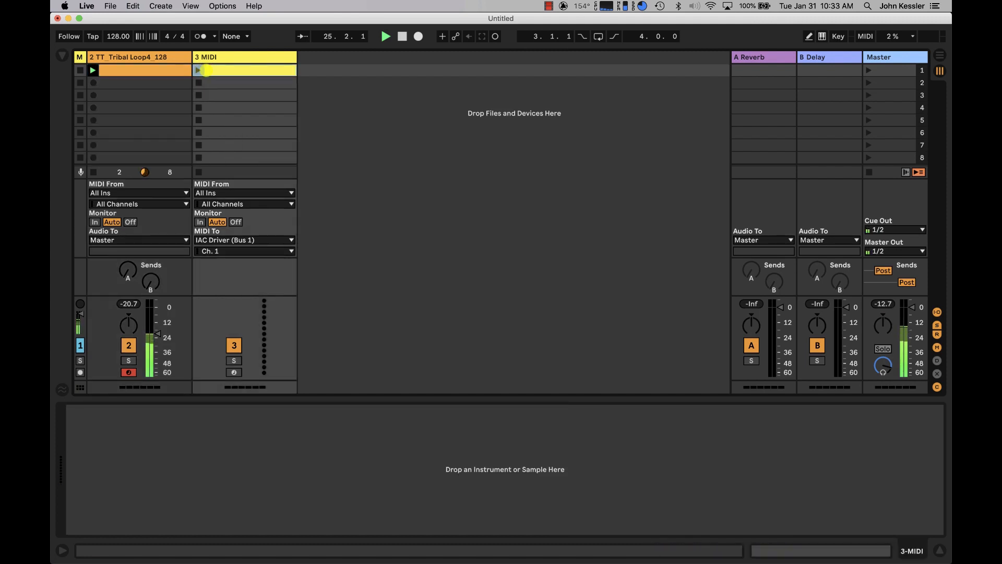
pyautogui.click(209, 70)
pyautogui.click(198, 70)
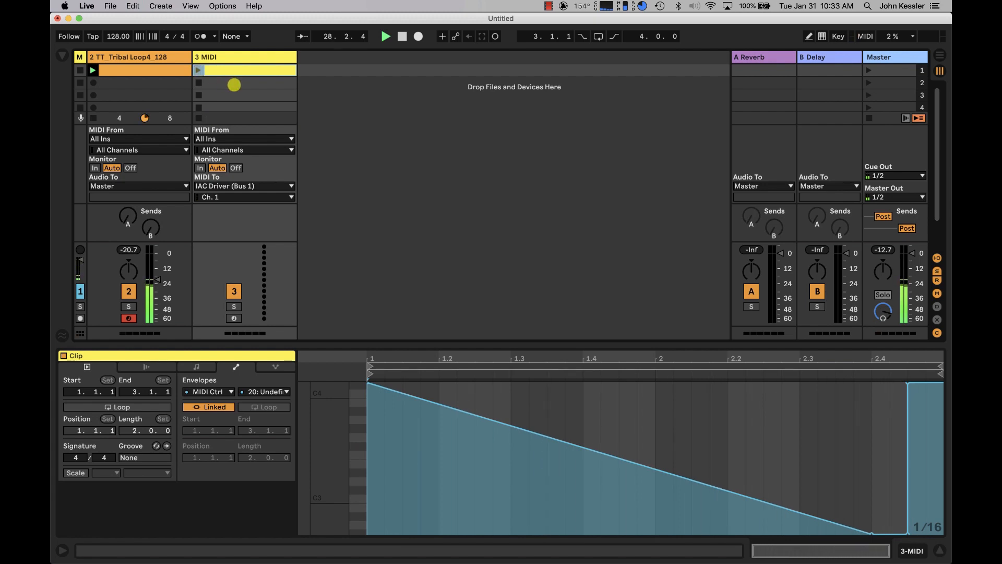
pyautogui.press('space')
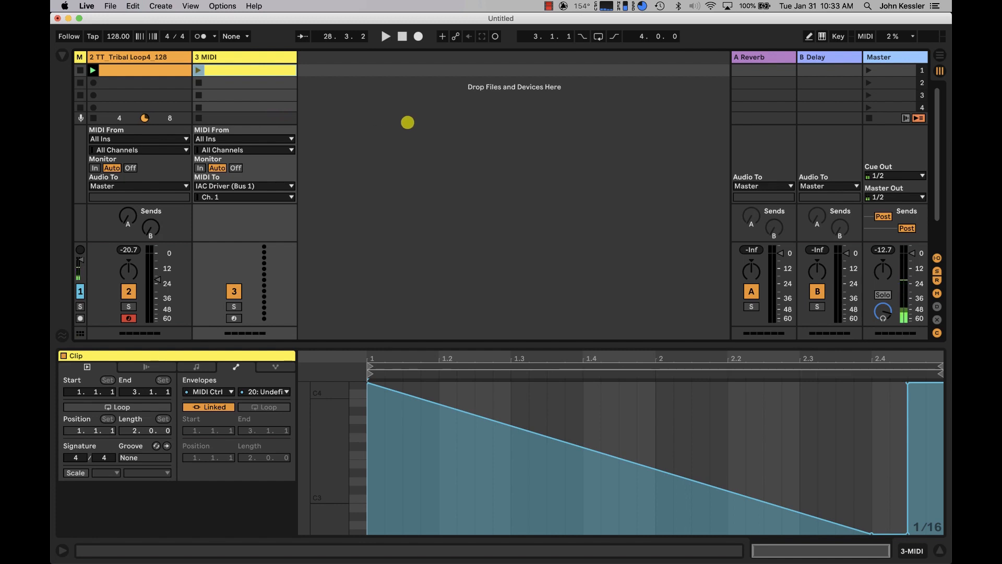
# Create a MIDI clip in the yellow track's second slot with a one-beat C-2 note at 1.1.1.
pyautogui.click(247, 84)
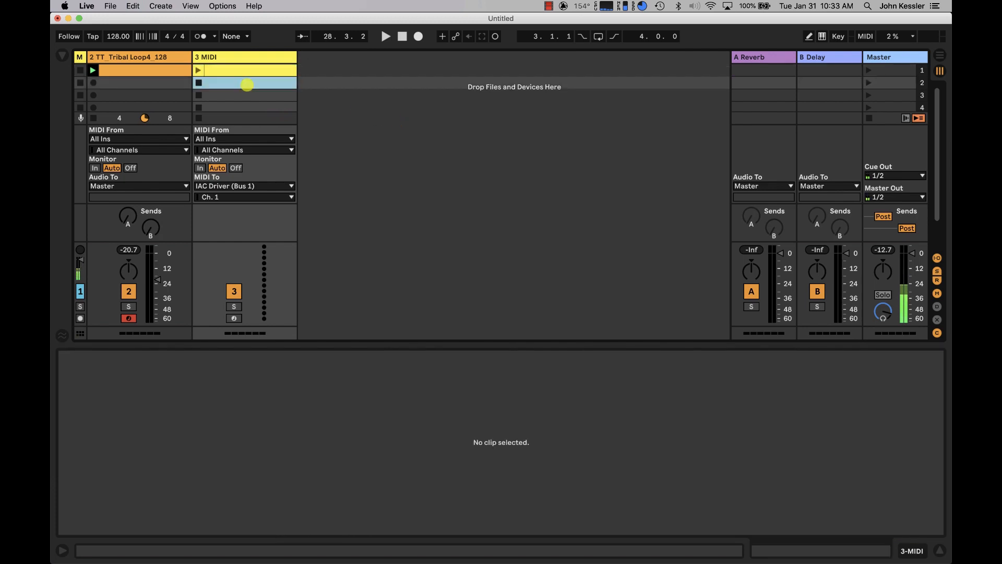
pyautogui.doubleClick(251, 82)
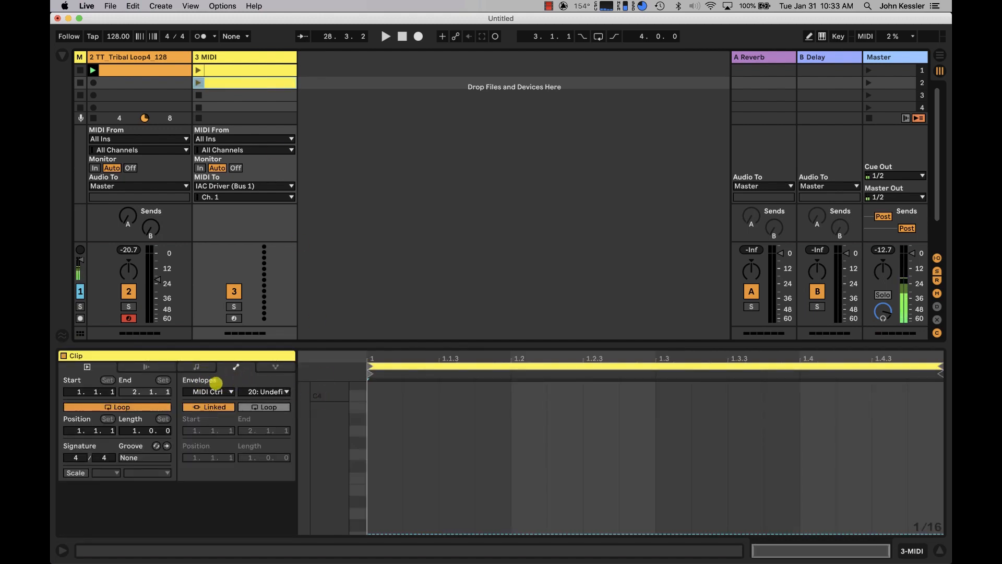
pyautogui.click(202, 366)
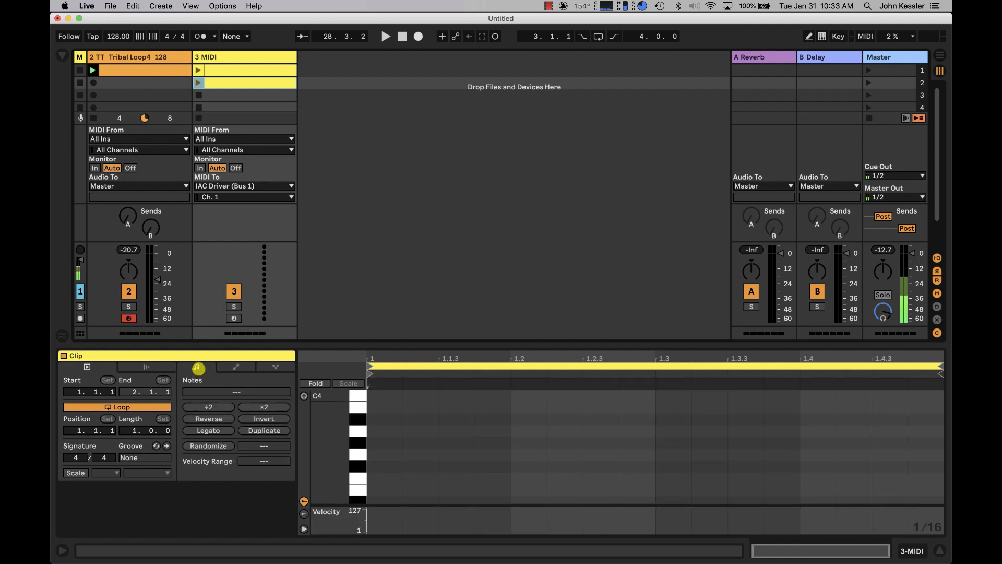
pyautogui.scroll(-15, 332, 448)
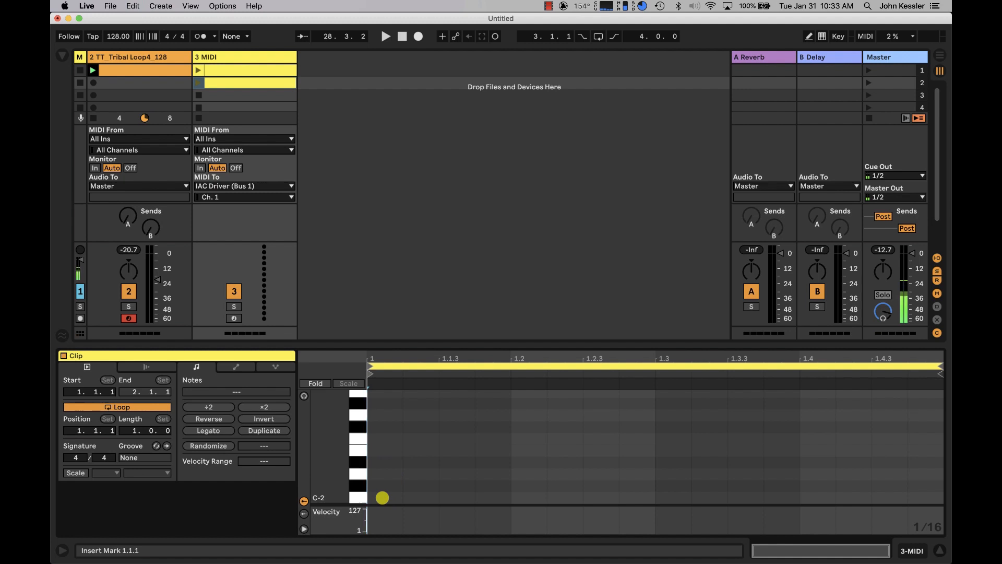
pyautogui.doubleClick(383, 498)
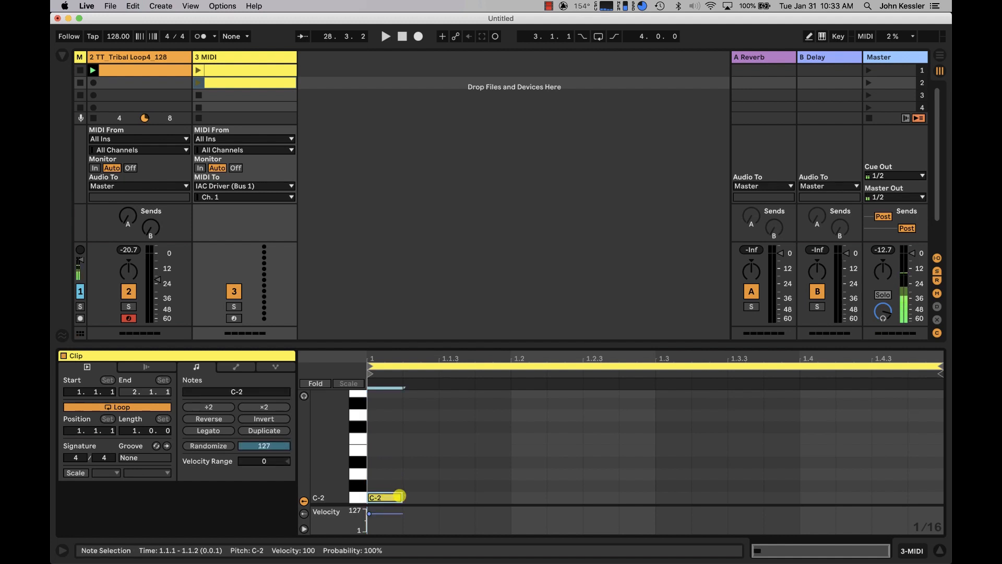
pyautogui.moveTo(400, 495); pyautogui.dragTo(505, 486)
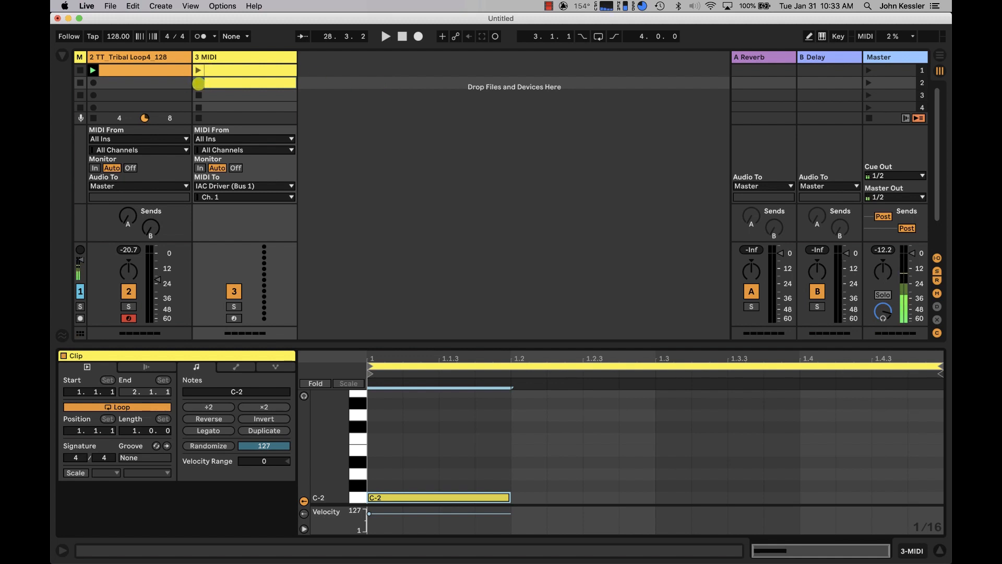
# Launch the new C-2 clip and, in MIDI map mode, map its note to the tribal loop track's clip stop control.
pyautogui.press('super+m')
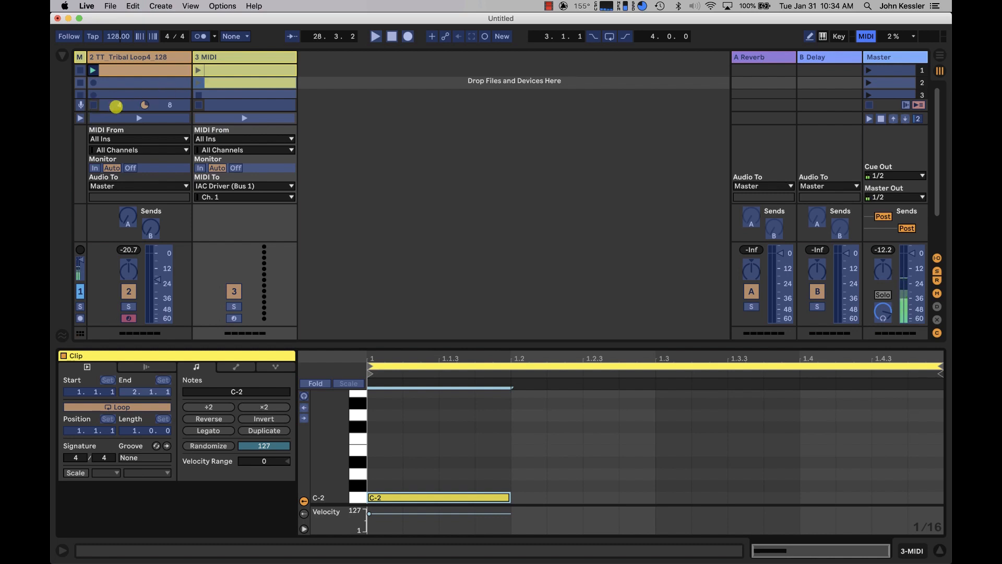
pyautogui.press('super+m')
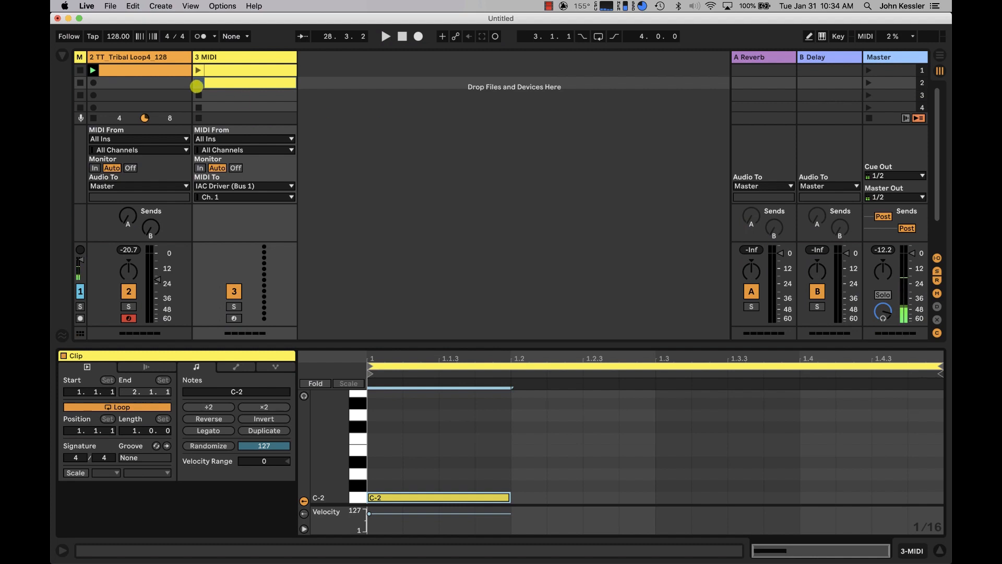
pyautogui.click(196, 84)
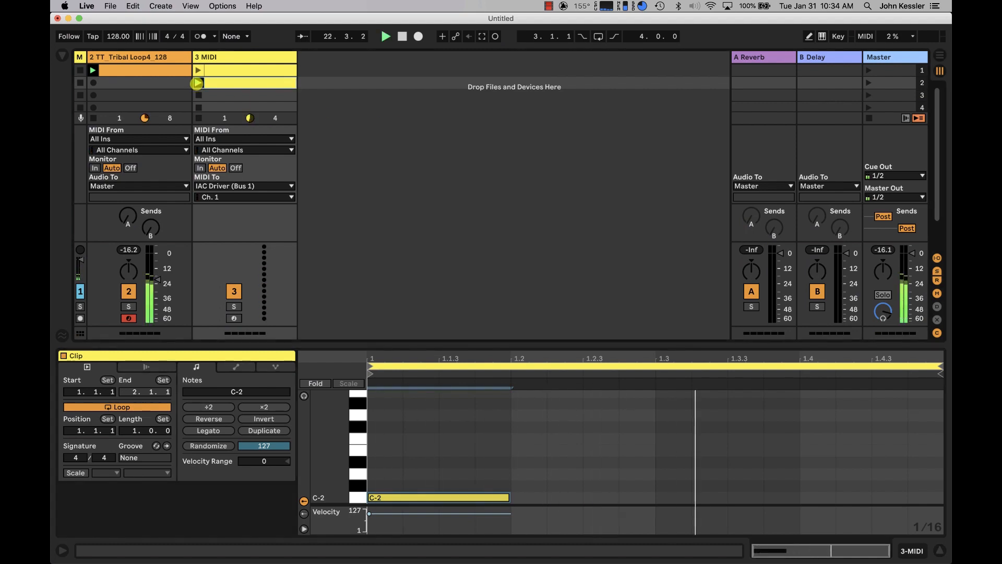
pyautogui.press('super+m')
pyautogui.click(196, 83)
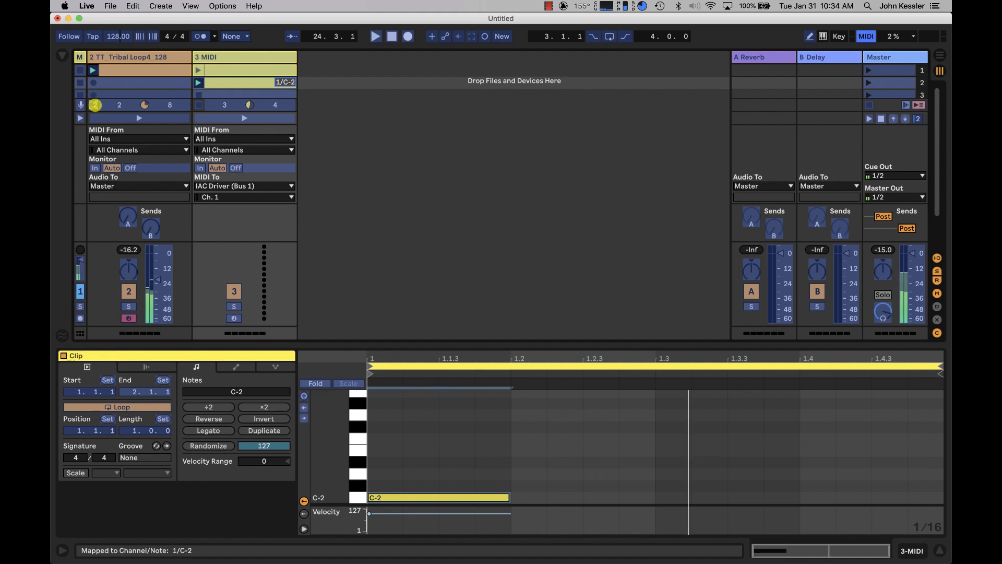
# Delete the unwanted C-2 mapping from the yellow track's second slot, leave MIDI map mode and delete the clip in that slot.
pyautogui.click(260, 79)
pyautogui.press('Delete')
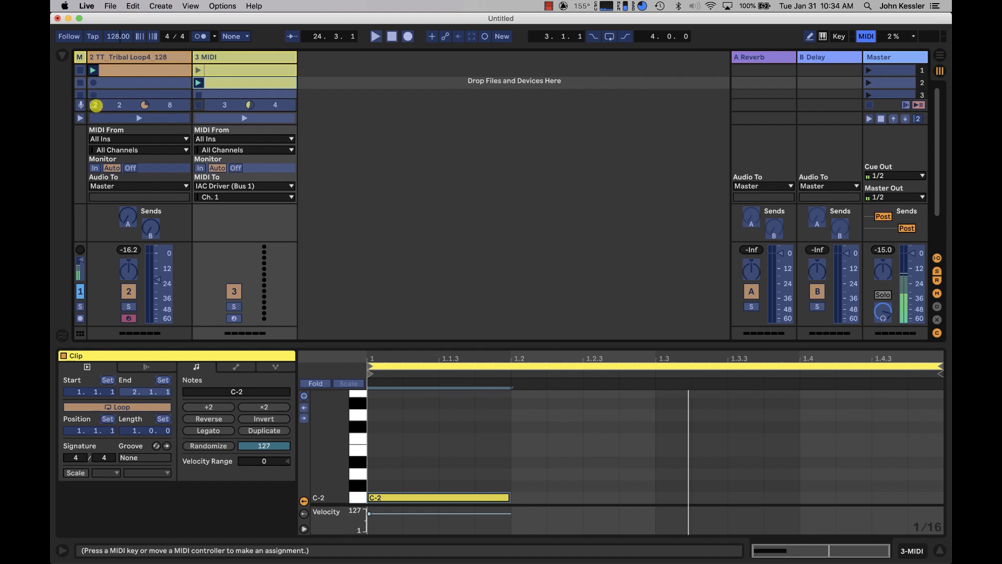
pyautogui.click(95, 105)
pyautogui.press('super+m')
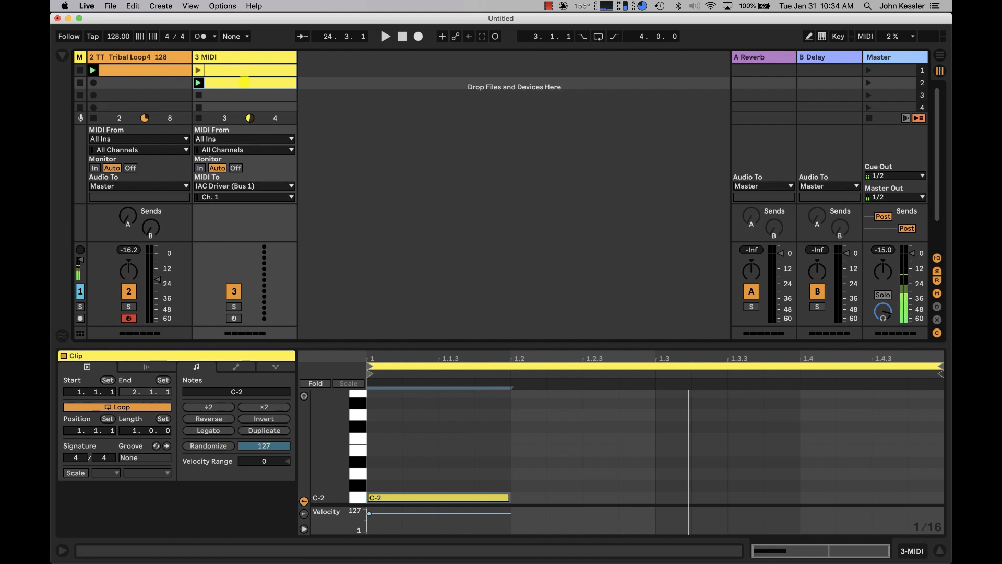
pyautogui.click(235, 83)
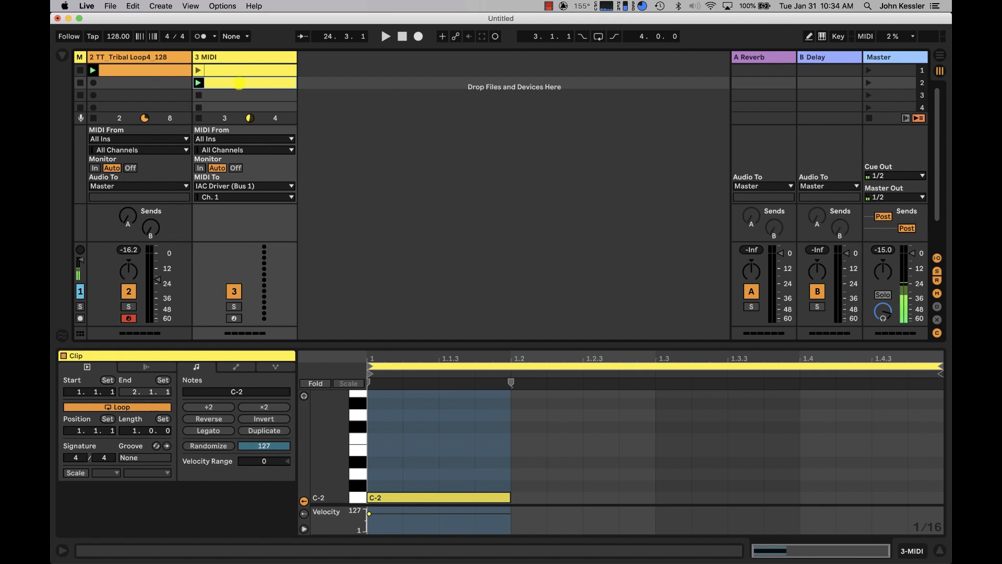
pyautogui.press('Delete')
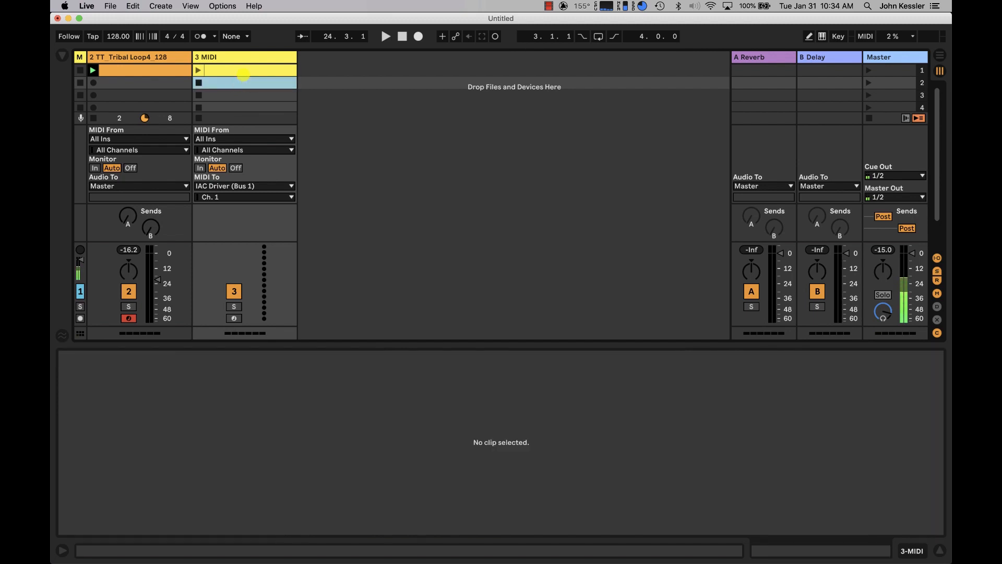
# Add a C-2 note from 2.4.1 to 2.4.3 in the yellow automation clip.
pyautogui.click(246, 69)
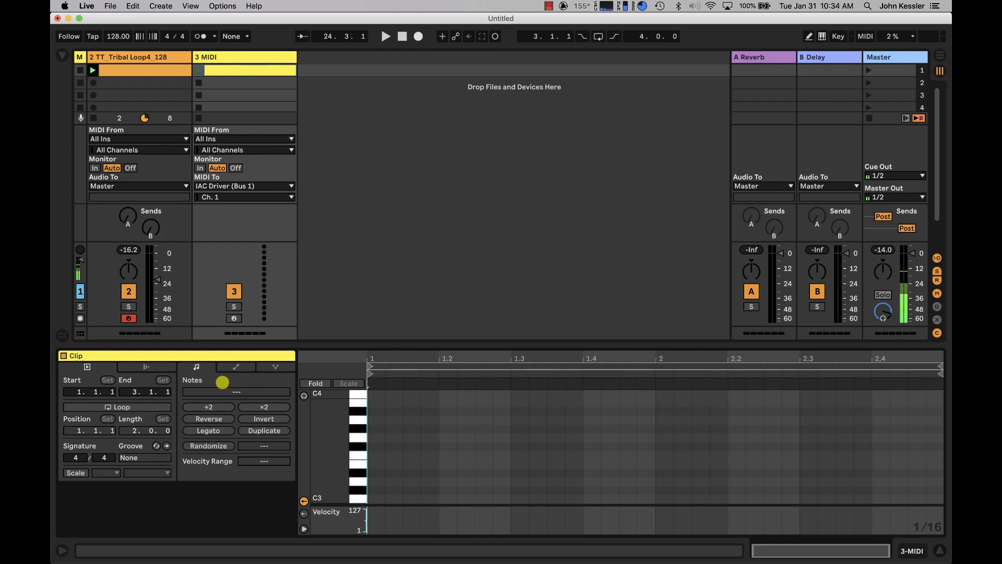
pyautogui.click(236, 367)
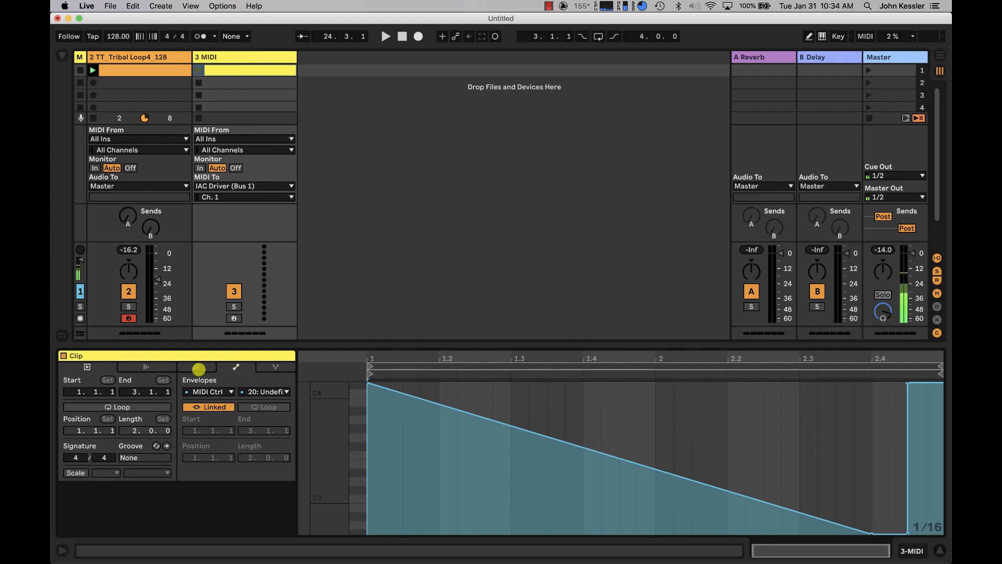
pyautogui.click(196, 367)
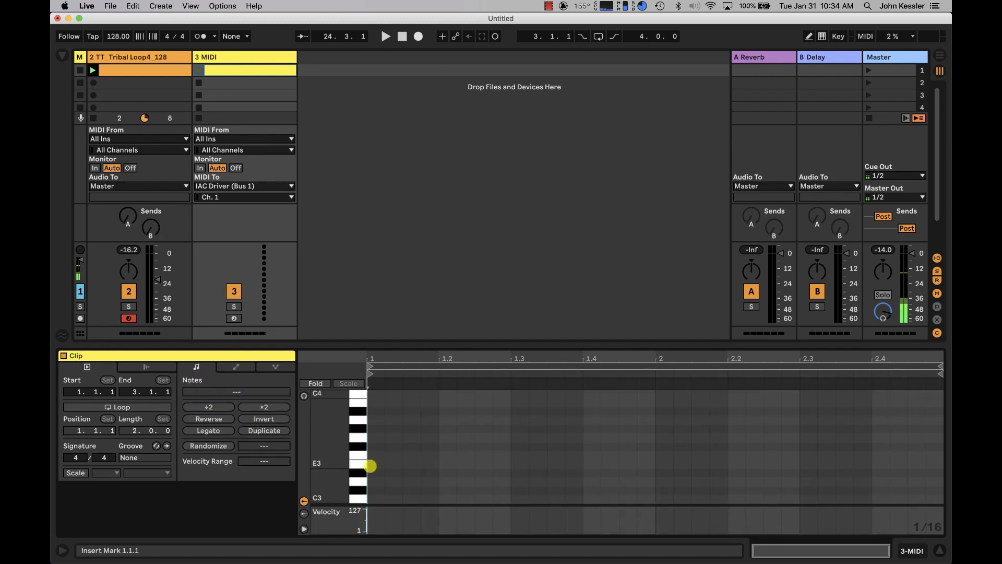
pyautogui.scroll(-10, 315, 464)
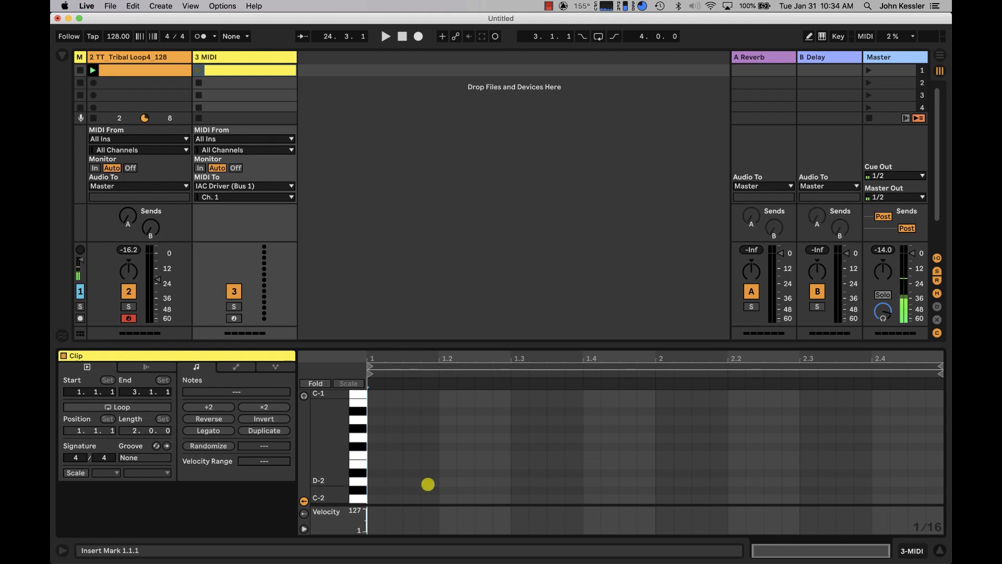
pyautogui.doubleClick(877, 498)
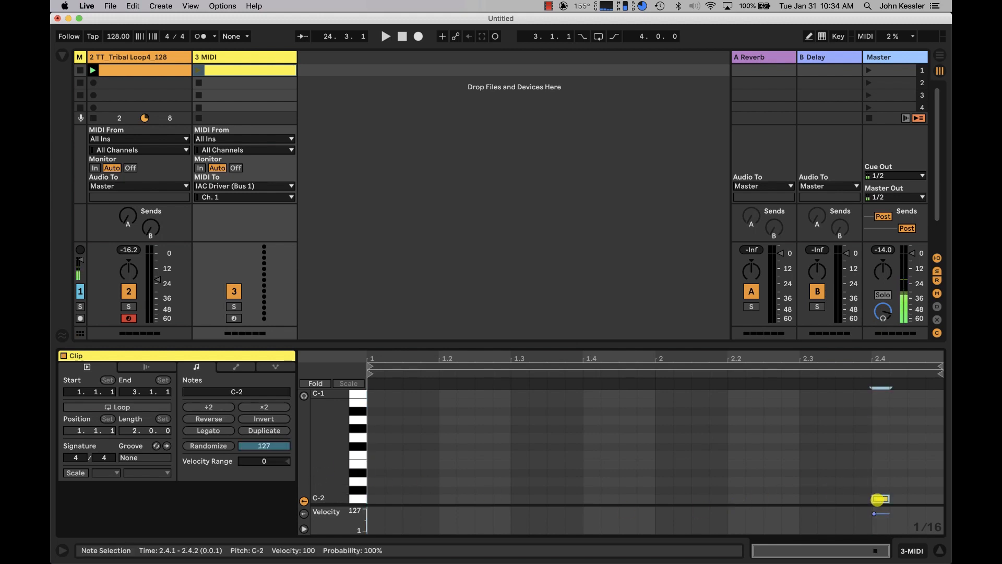
pyautogui.moveTo(887, 496); pyautogui.dragTo(907, 496)
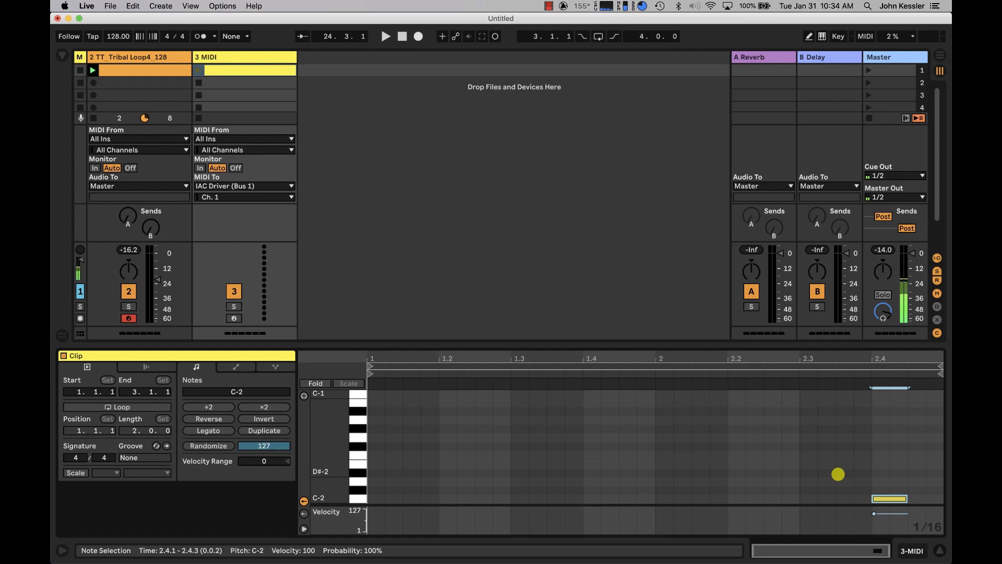
# Bend the falling ramp of the CC 20 envelope into a downward-sagging curve and launch both clips to audition the power-off effect.
pyautogui.click(238, 368)
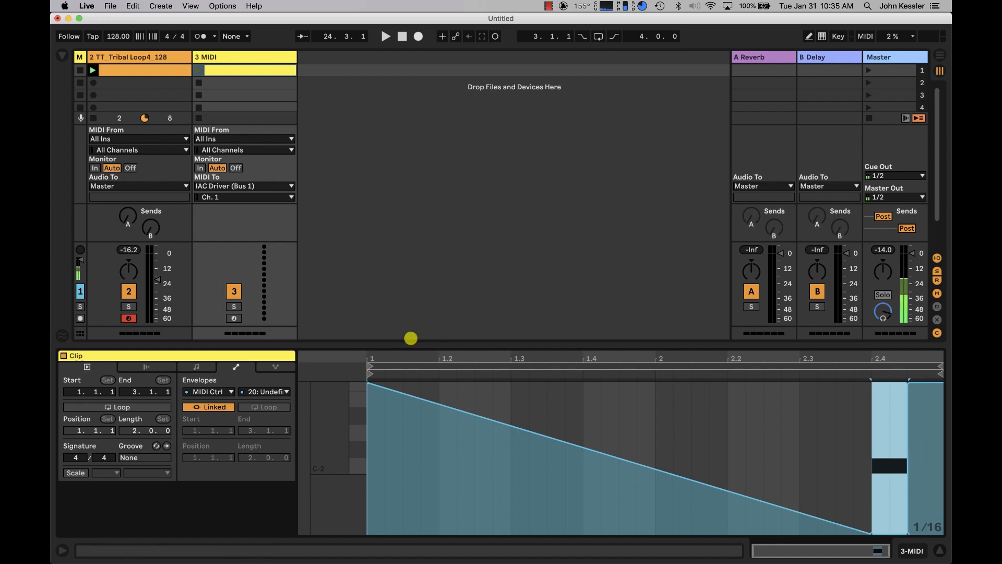
pyautogui.moveTo(475, 420); pyautogui.dragTo(474, 419)
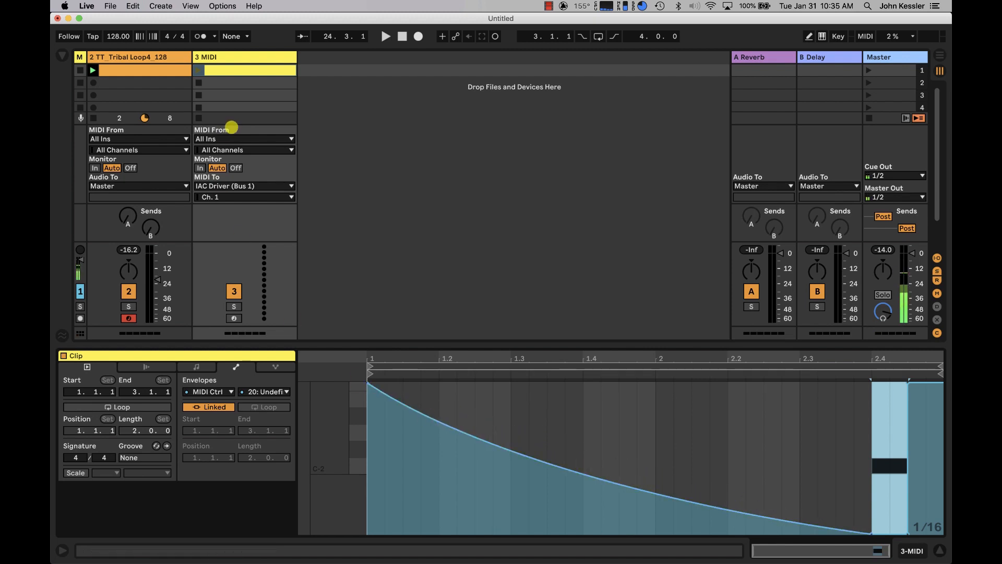
pyautogui.press('space')
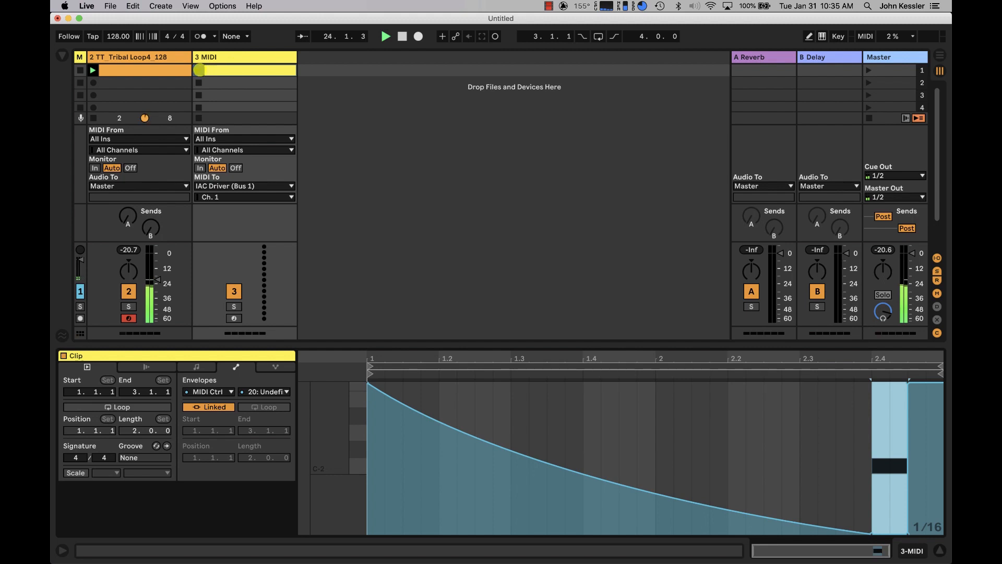
pyautogui.click(199, 70)
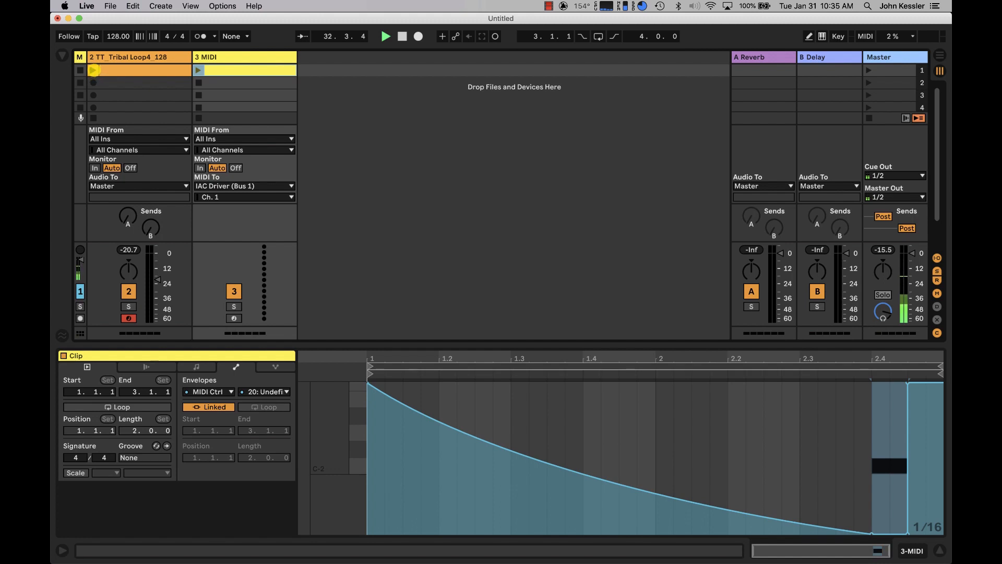
pyautogui.click(94, 70)
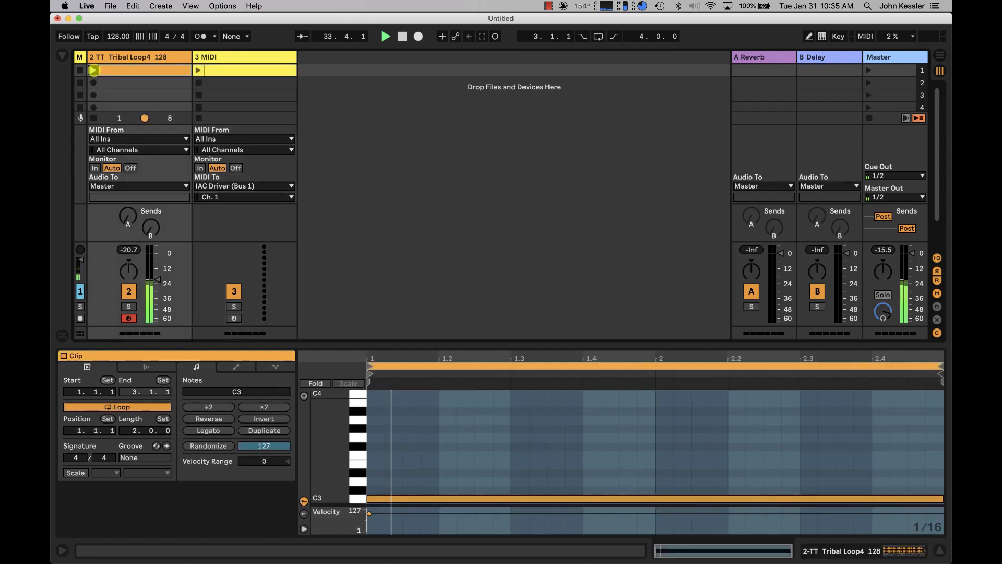
pyautogui.click(199, 70)
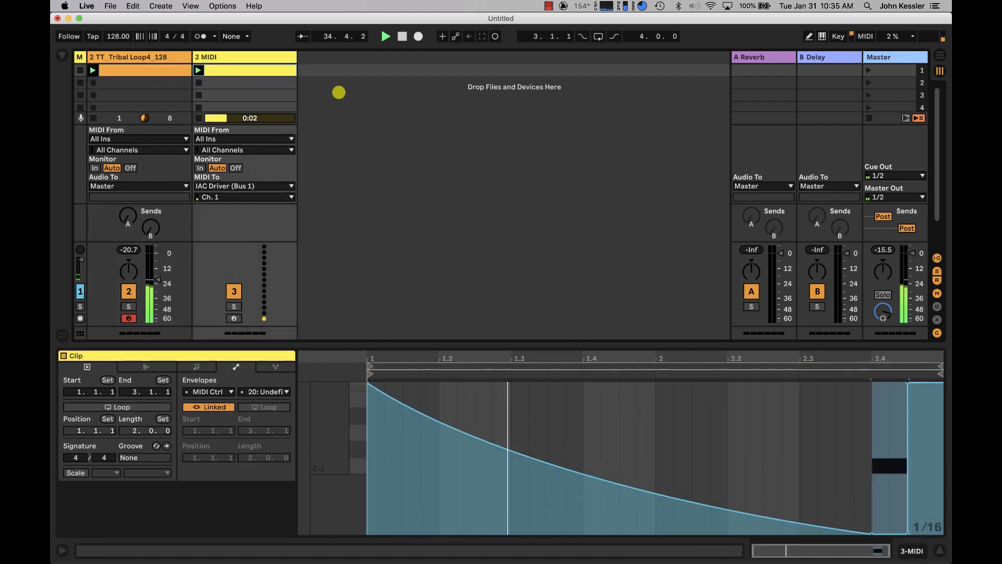